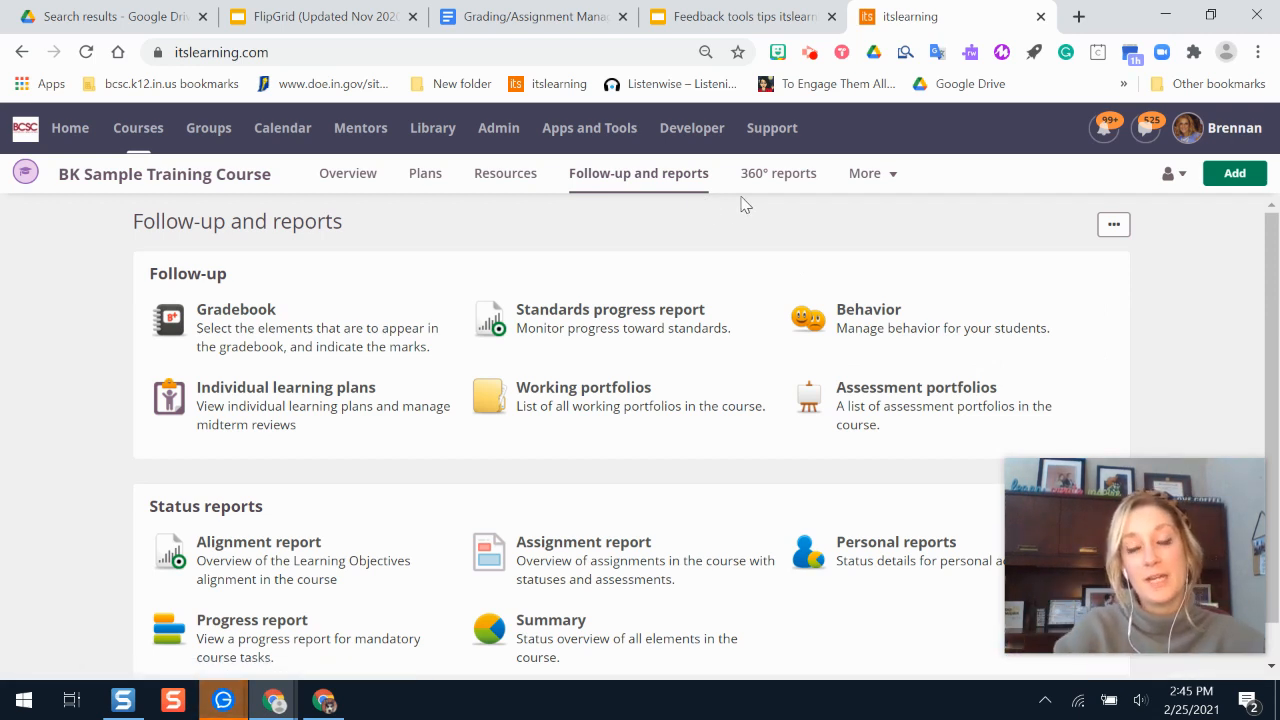
# Step: Go to the course's resources and start a new assignment
pyautogui.click(868, 176)
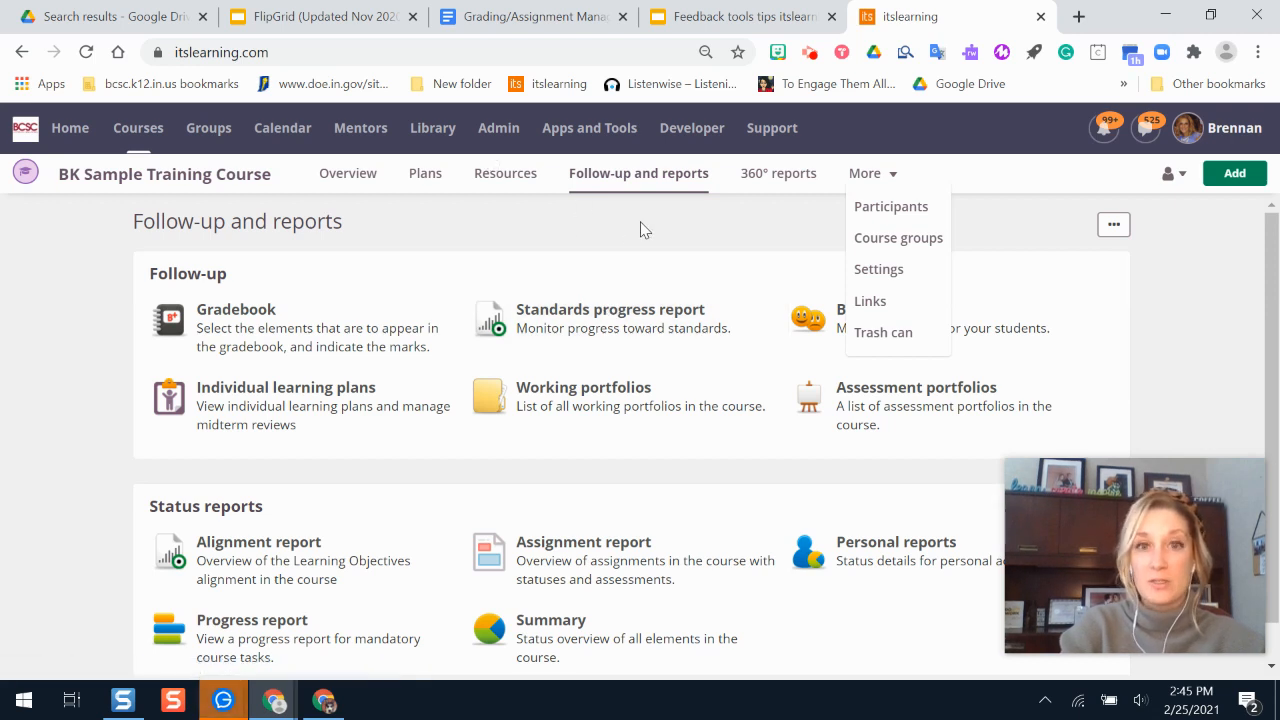
pyautogui.click(481, 180)
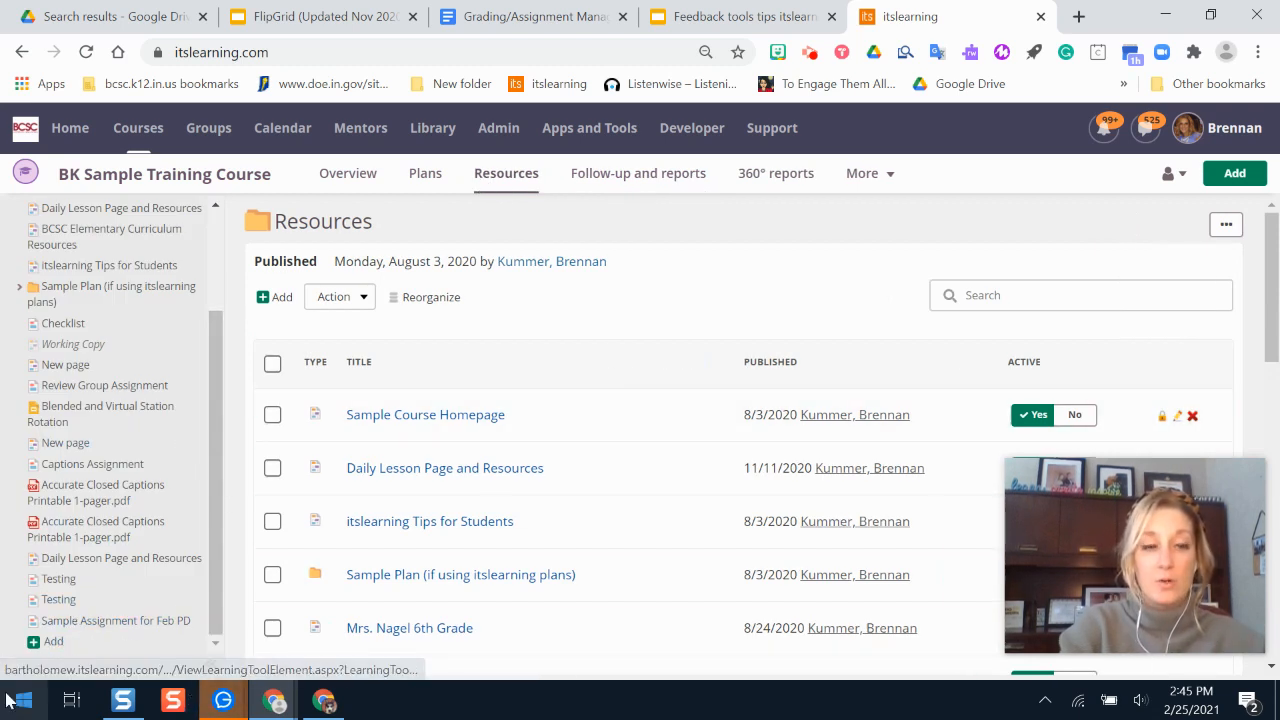
pyautogui.click(52, 645)
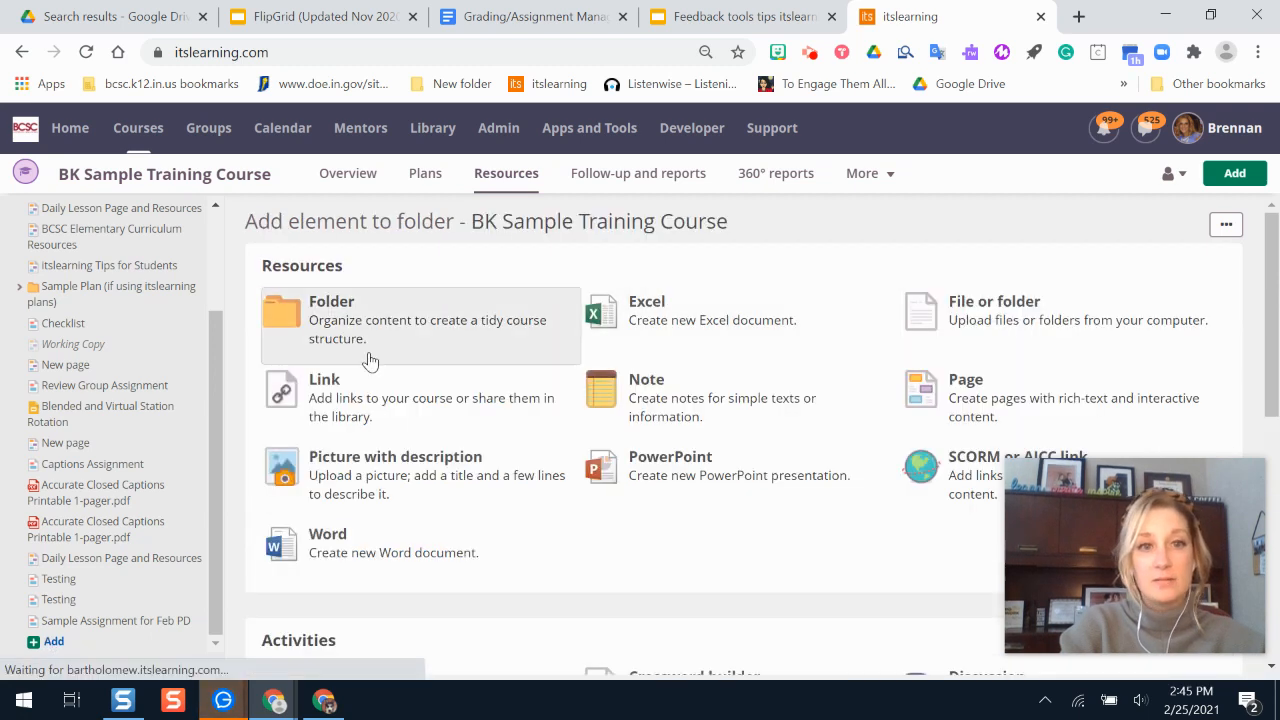
pyautogui.click(1234, 173)
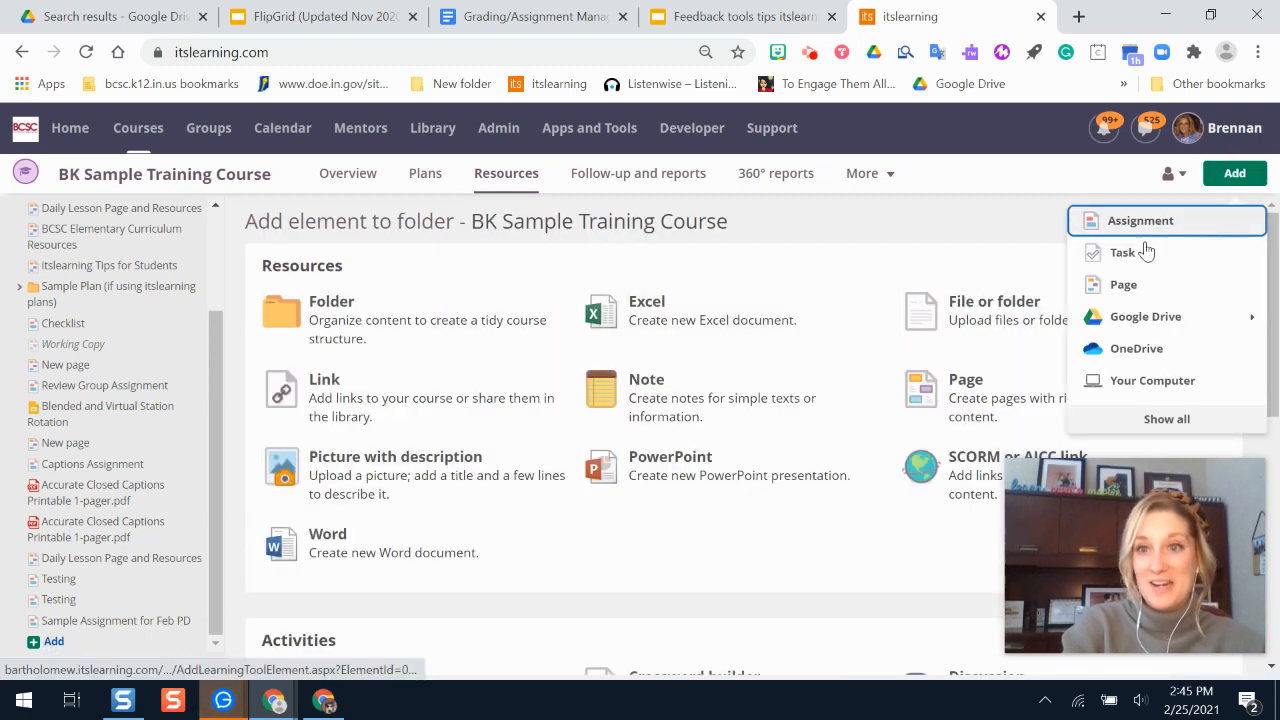
pyautogui.click(1155, 230)
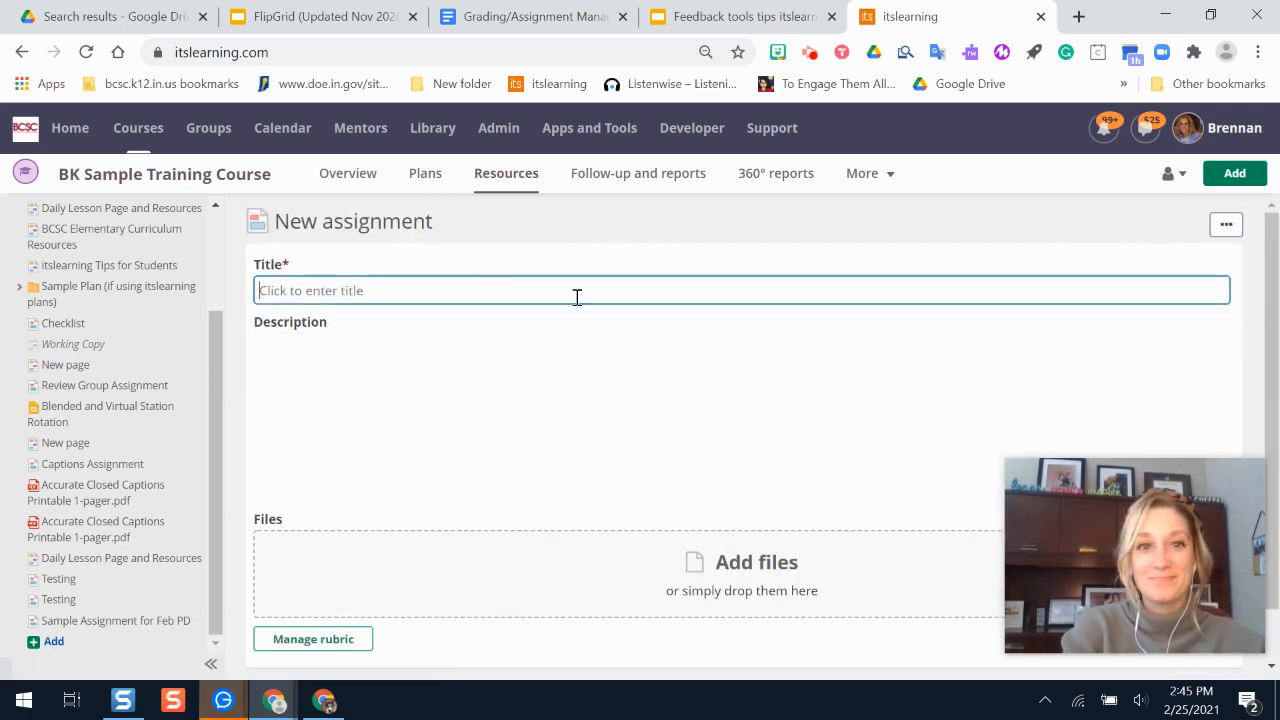
# Step: Title the assignment "Nile River Explanation"
pyautogui.write('NI')
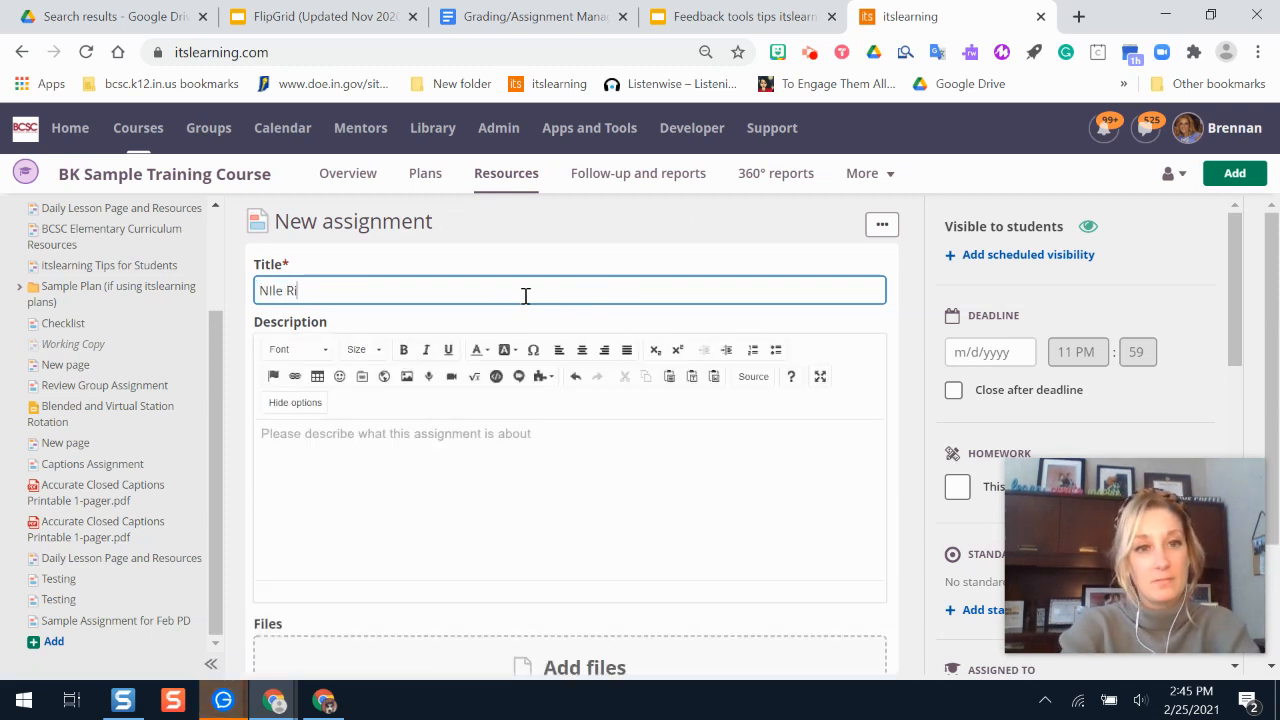
pyautogui.press('BackSpace')
pyautogui.press('BackSpace')
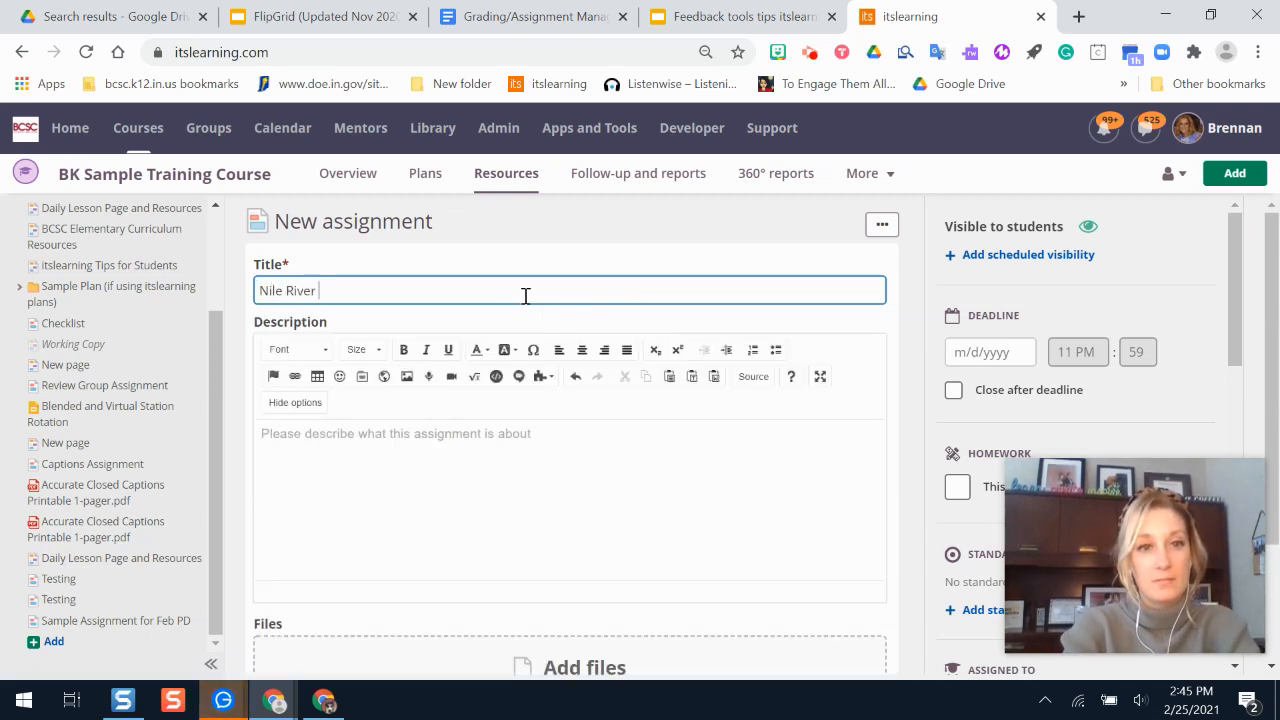
pyautogui.write('River ')
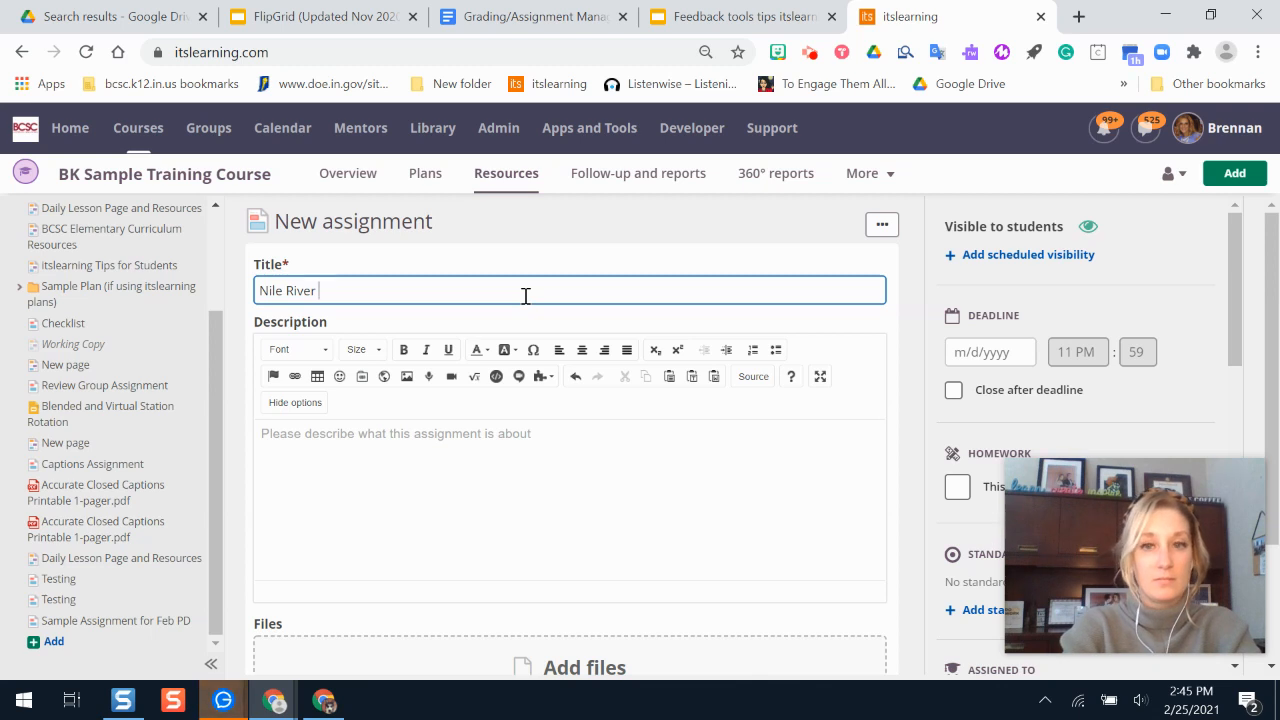
pyautogui.write('eXp')
pyautogui.press('BackSpace')
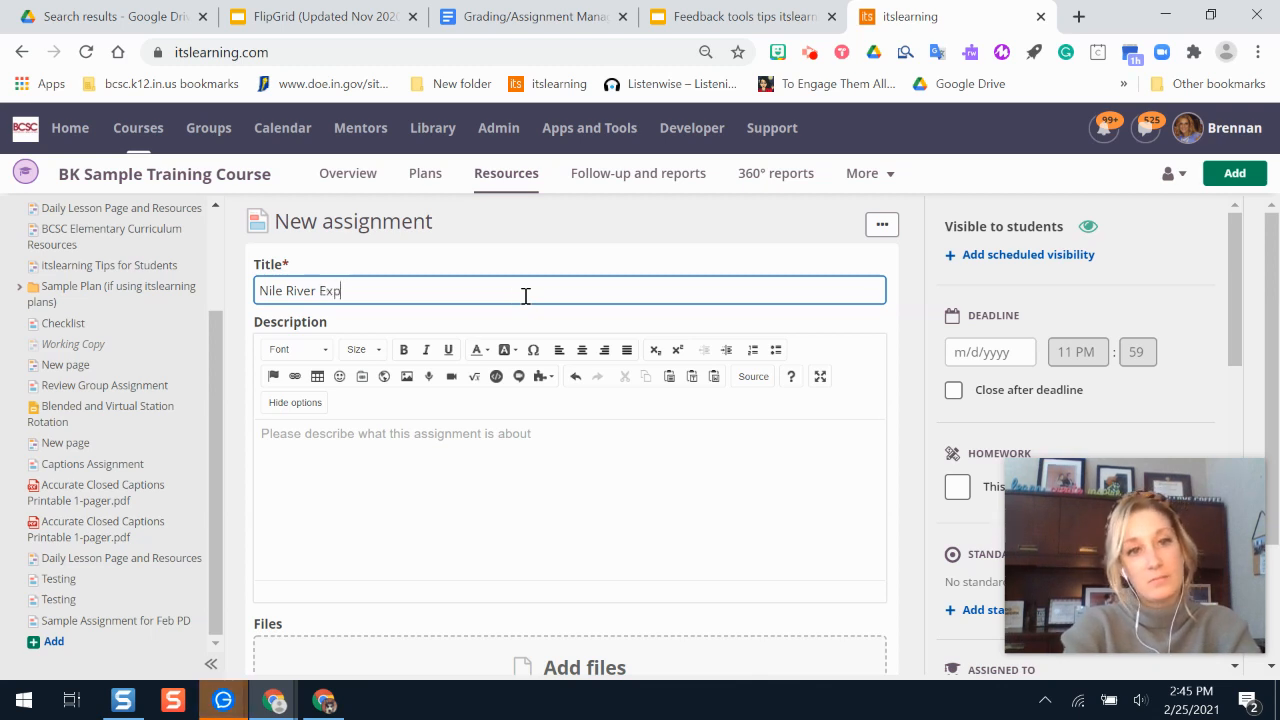
pyautogui.write('planation')
# Step: Enter the assignment description "Explain why the Nile was important."
pyautogui.click(538, 457)
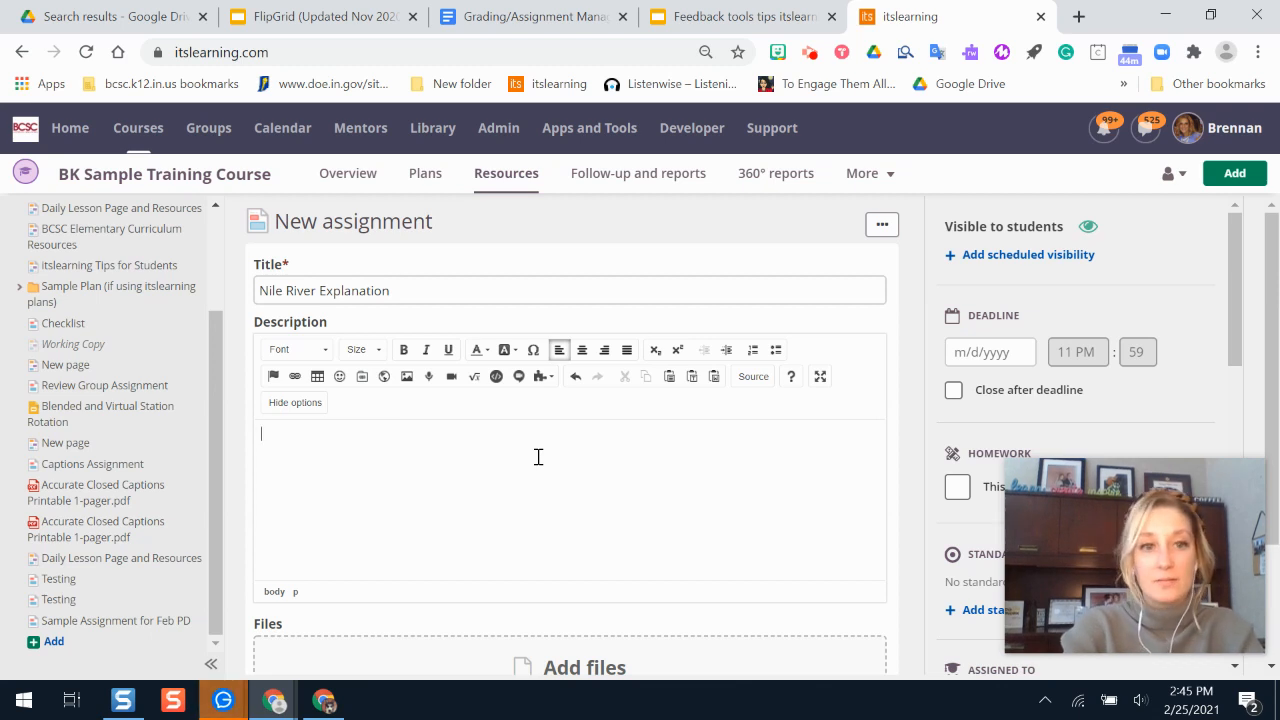
pyautogui.write('Exp')
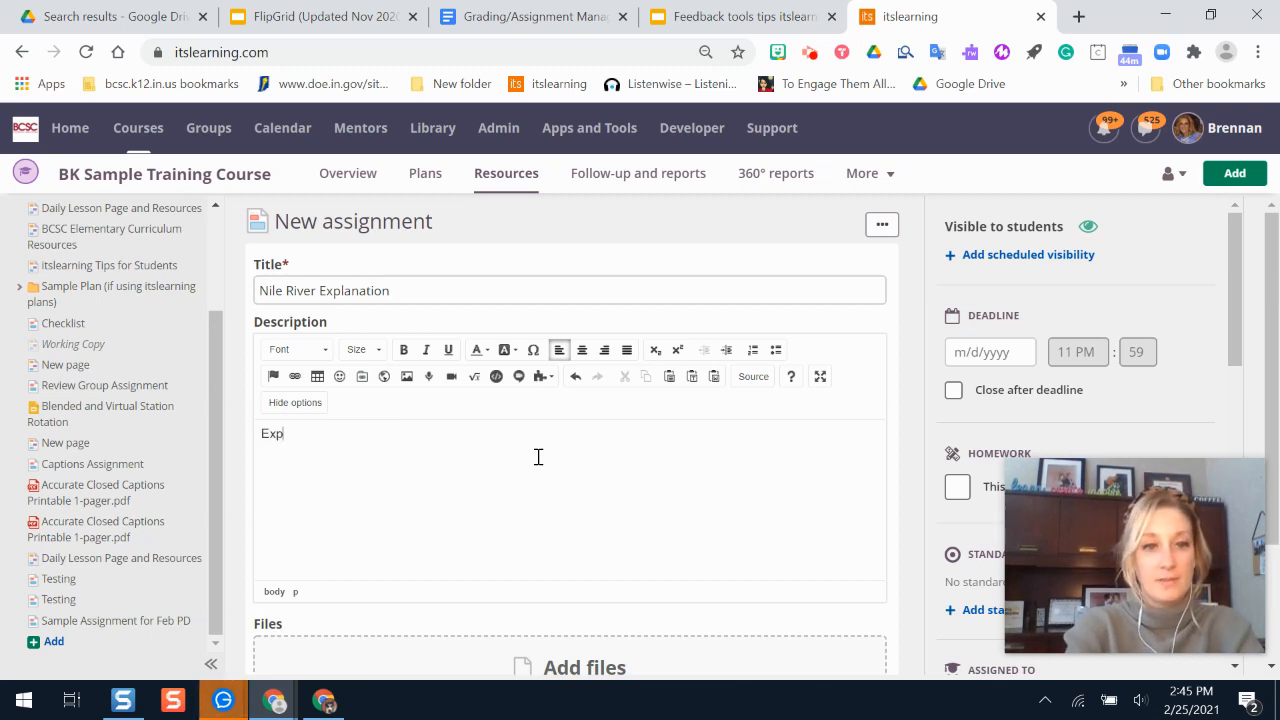
pyautogui.write('lain why the Nile wa')
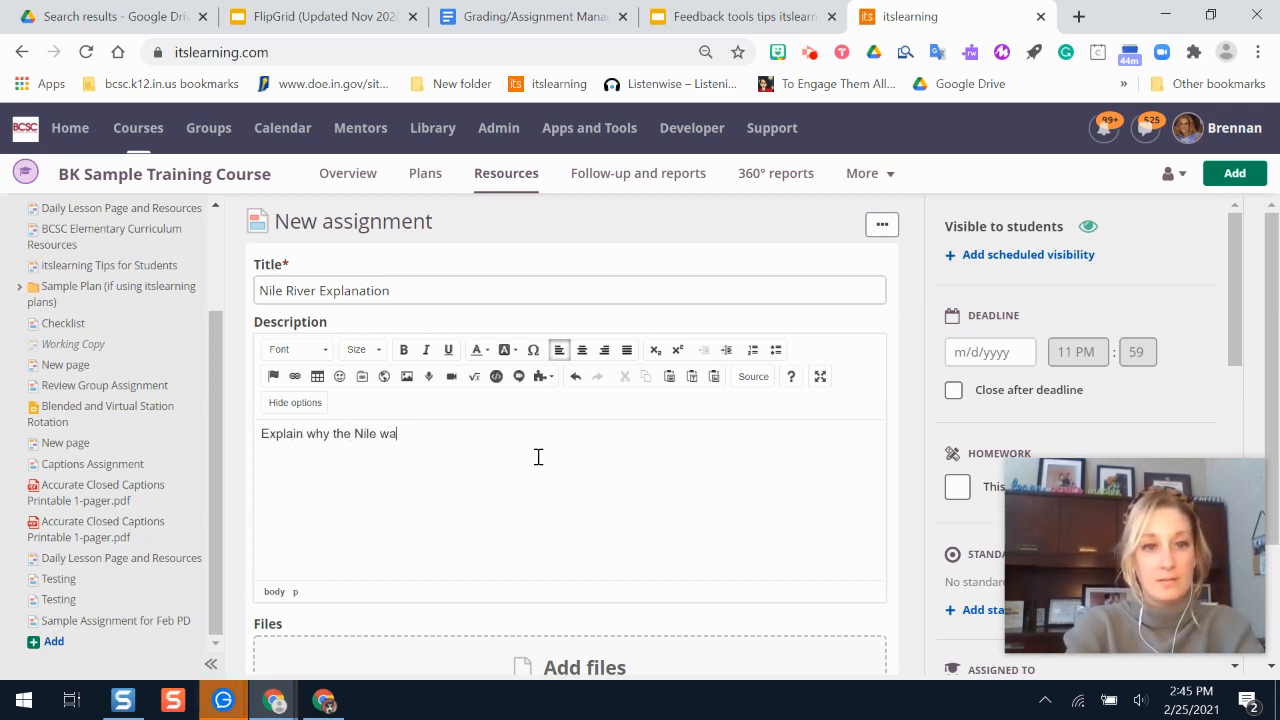
pyautogui.write('s impora')
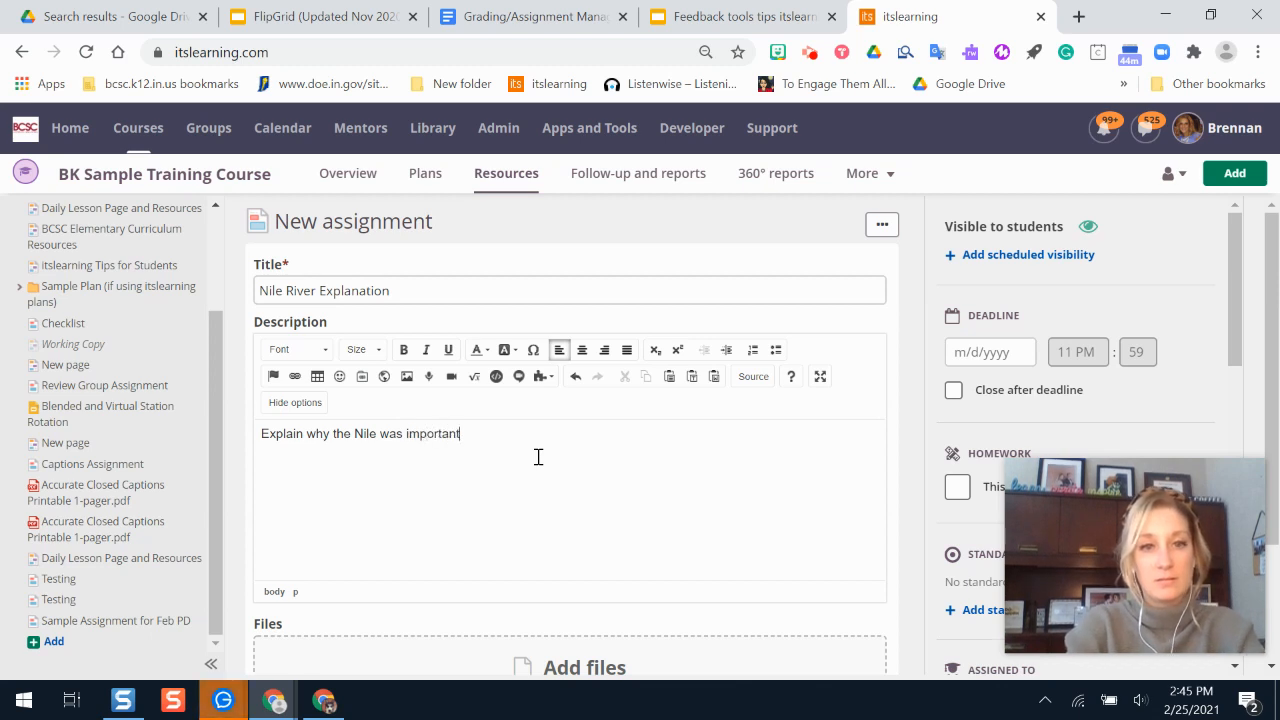
# Step: Set the assignment's deadline to February 26, 2021
pyautogui.moveTo(1236, 287); pyautogui.dragTo(1234, 300)
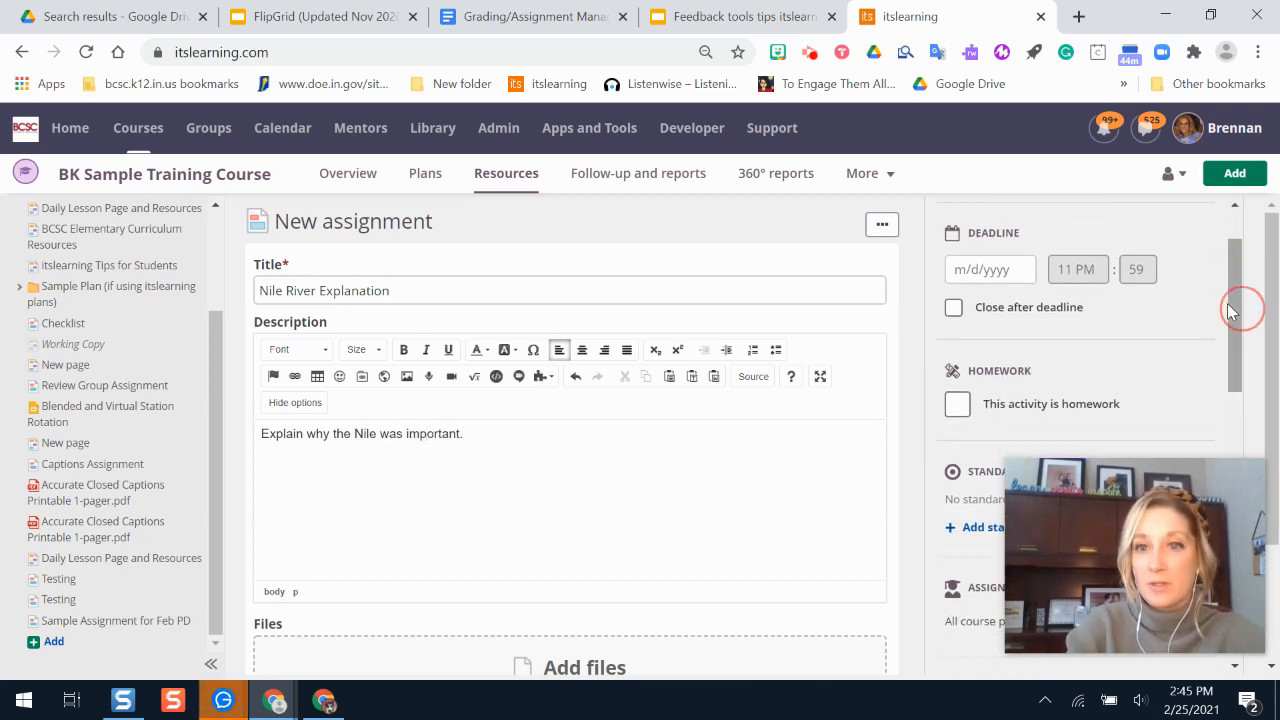
pyautogui.click(997, 269)
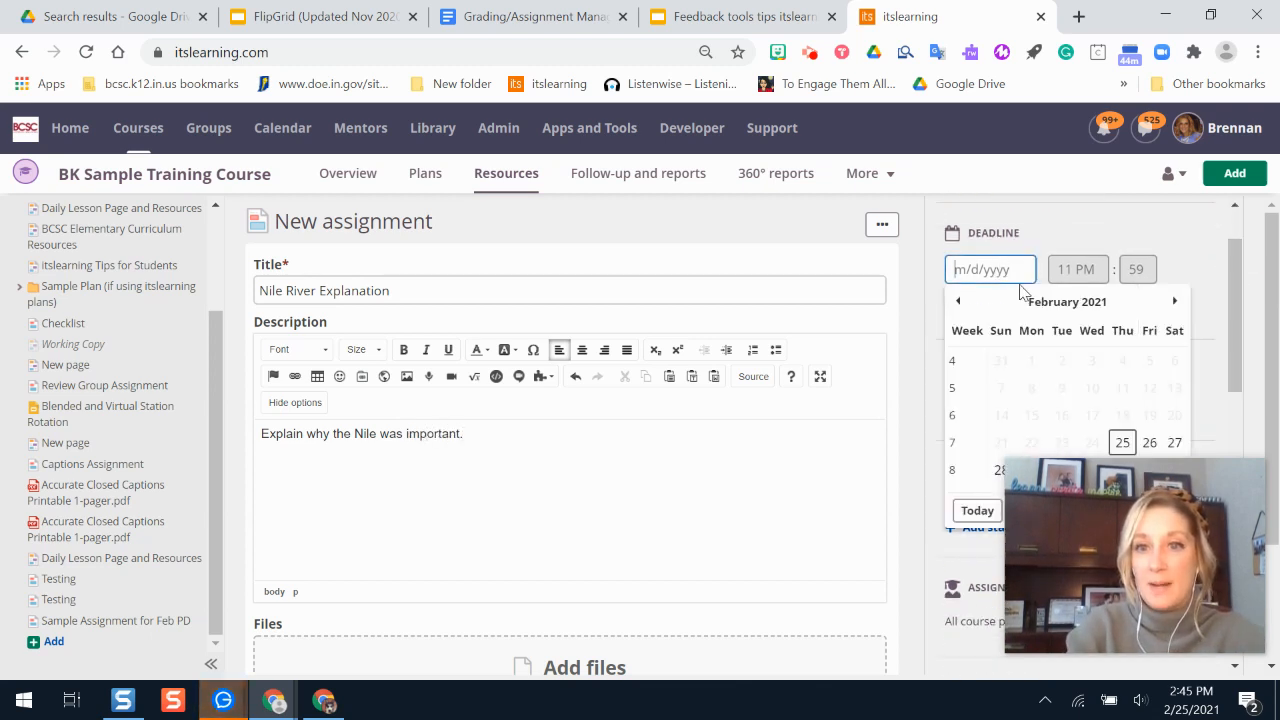
pyautogui.click(1149, 443)
# Step: Add Grade 7 social studies standard 7.1.1, under Early Civilizations, States and Empires, to the assignment
pyautogui.moveTo(1238, 290); pyautogui.dragTo(1278, 355)
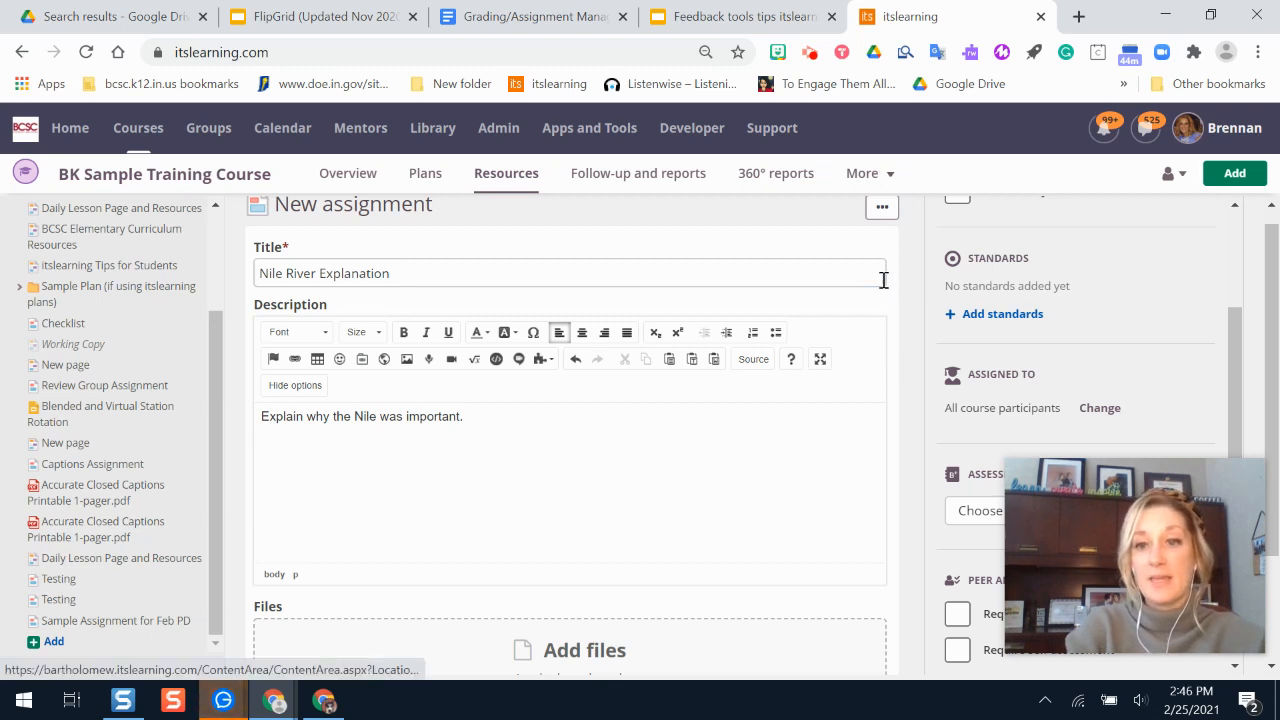
pyautogui.click(1002, 314)
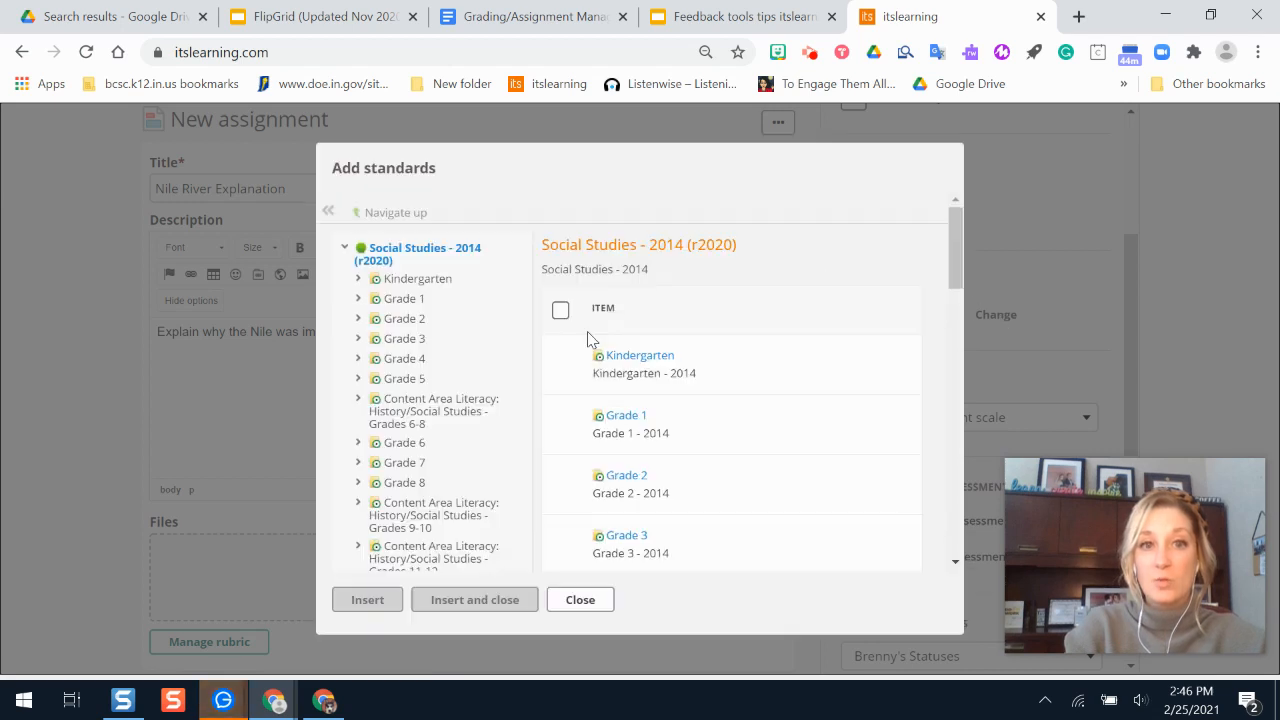
pyautogui.click(410, 465)
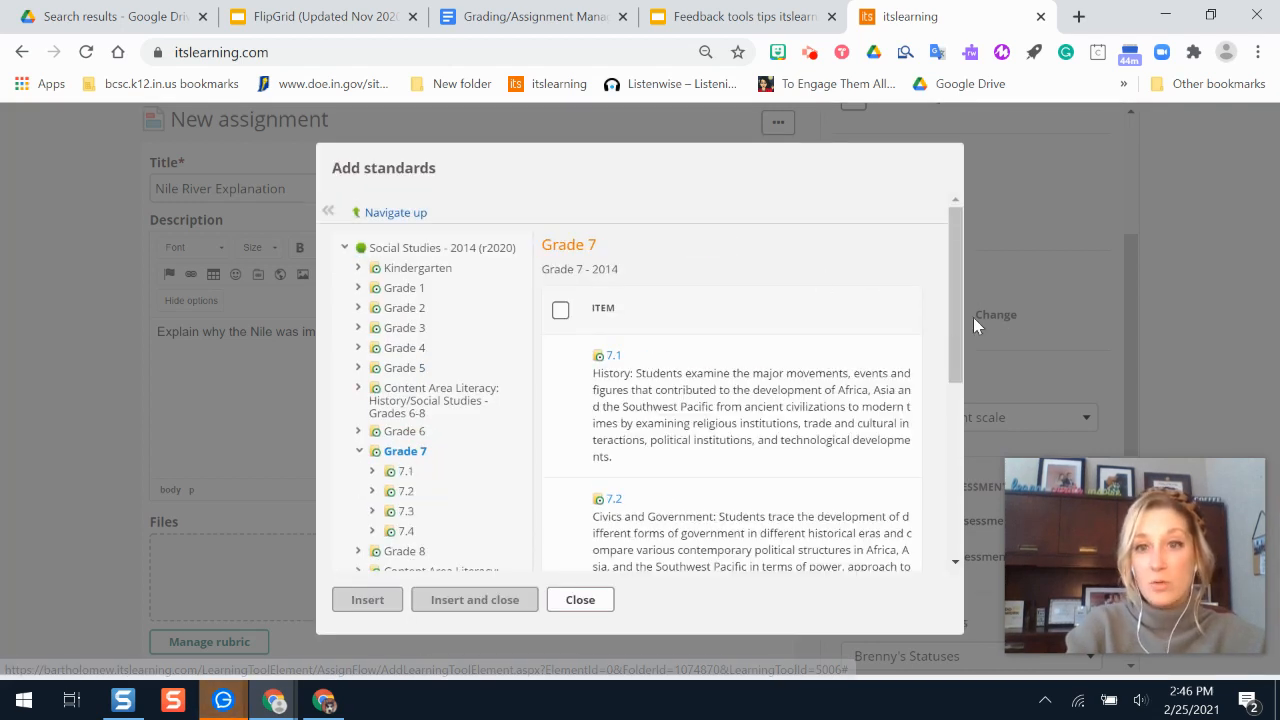
pyautogui.click(610, 356)
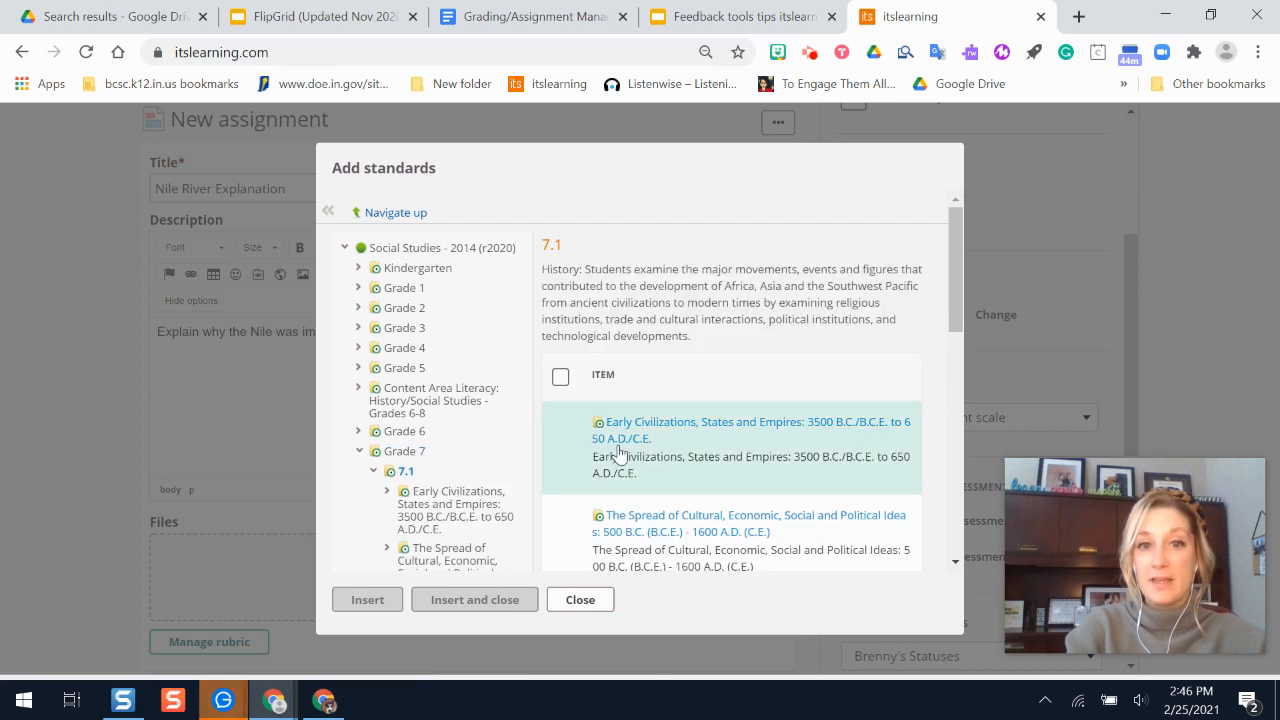
pyautogui.click(657, 432)
pyautogui.click(561, 375)
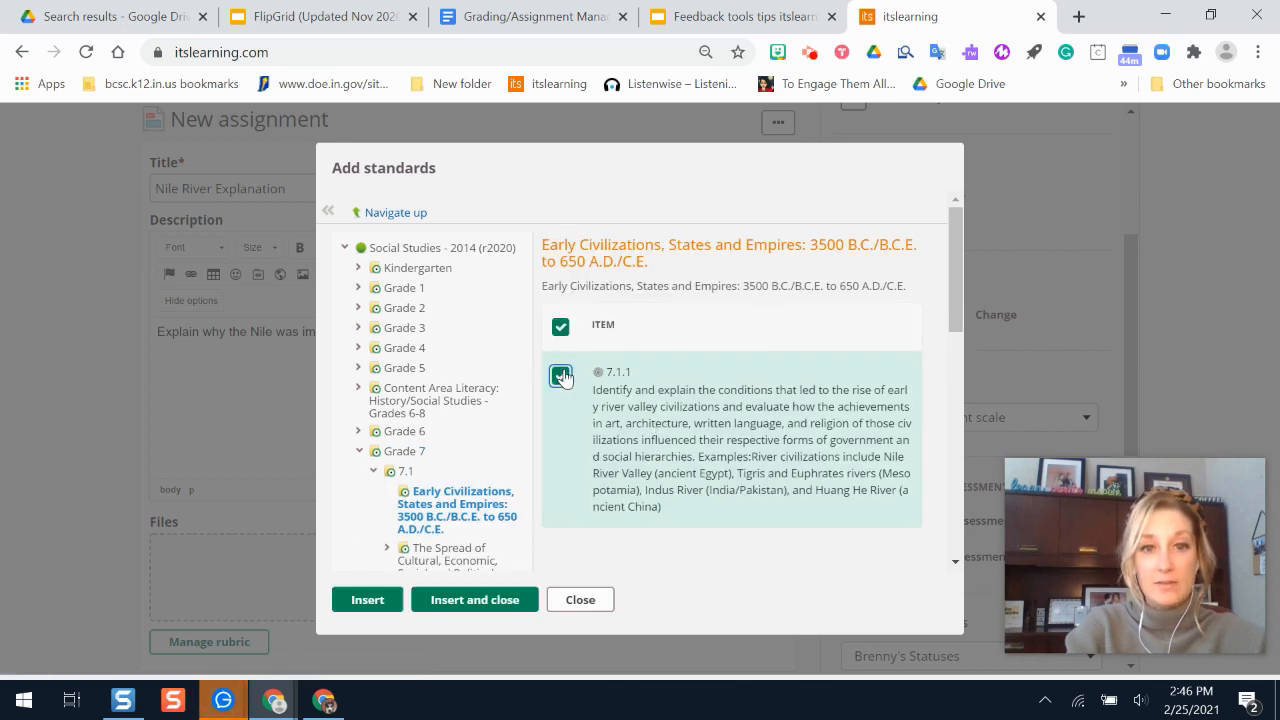
pyautogui.click(368, 599)
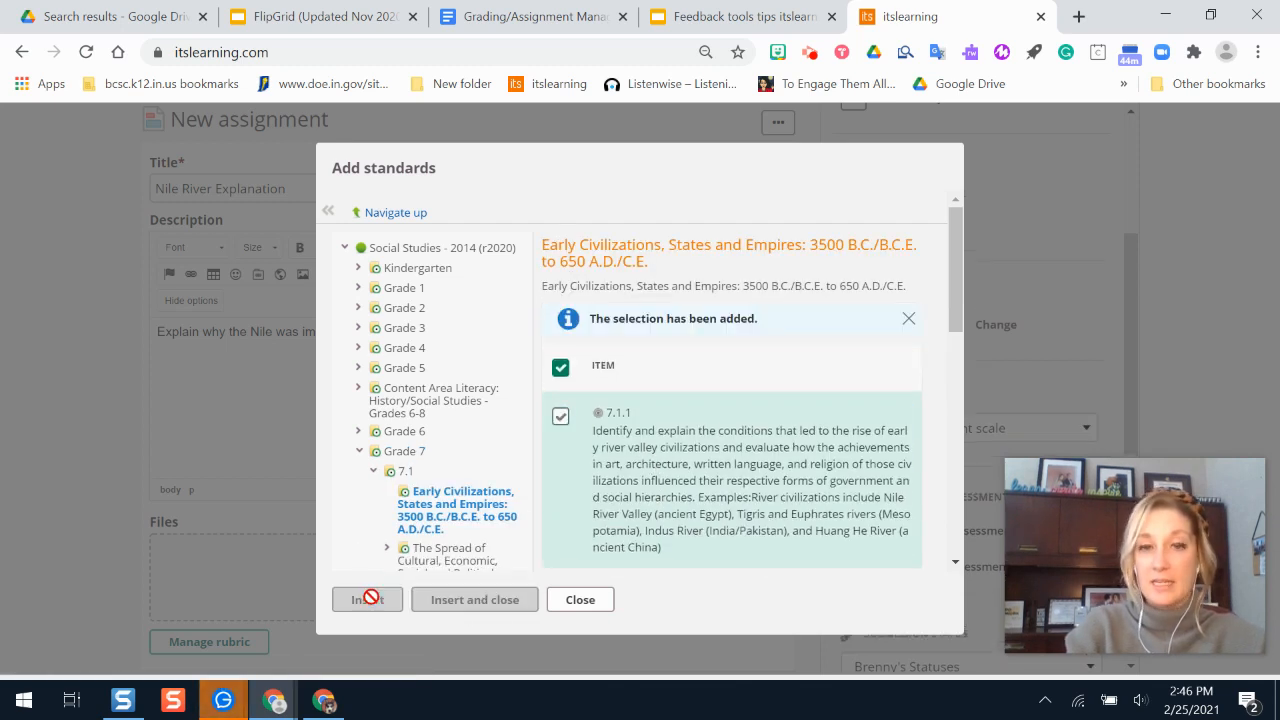
pyautogui.click(580, 600)
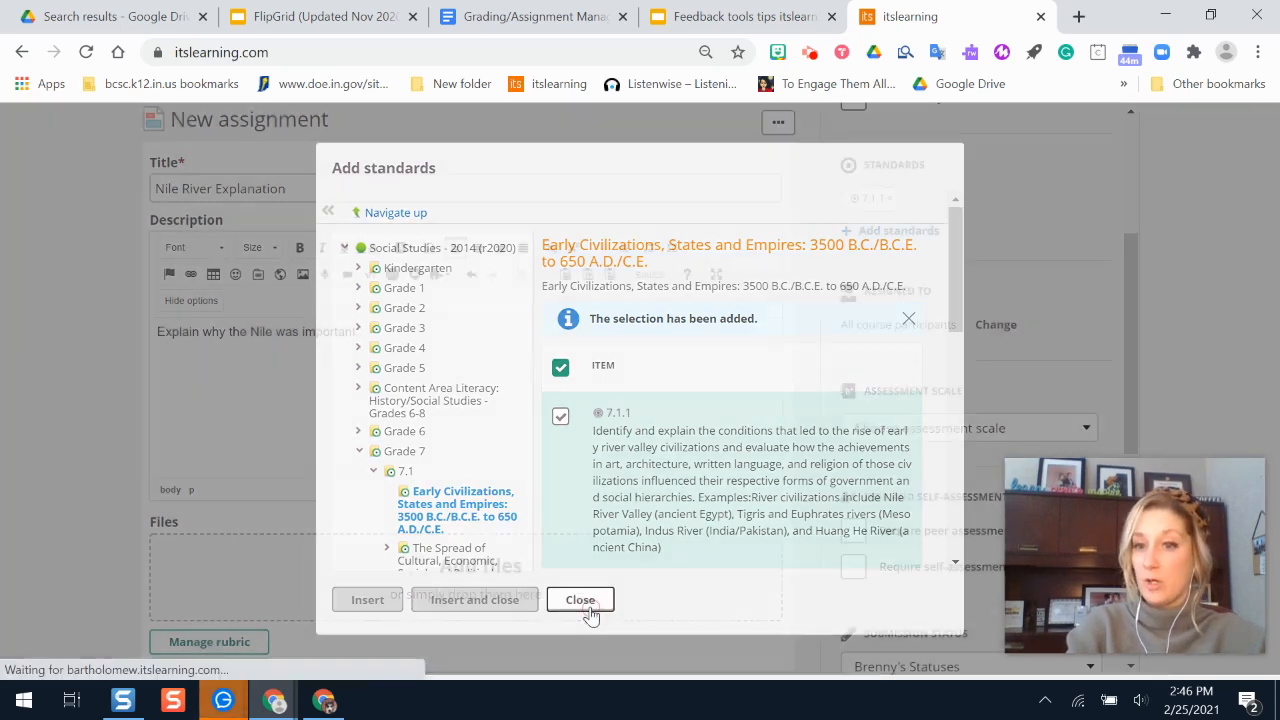
# Step: Open the assignment's rubric management and view the full text of standard 7.1.1
pyautogui.moveTo(1270, 300); pyautogui.dragTo(1270, 312)
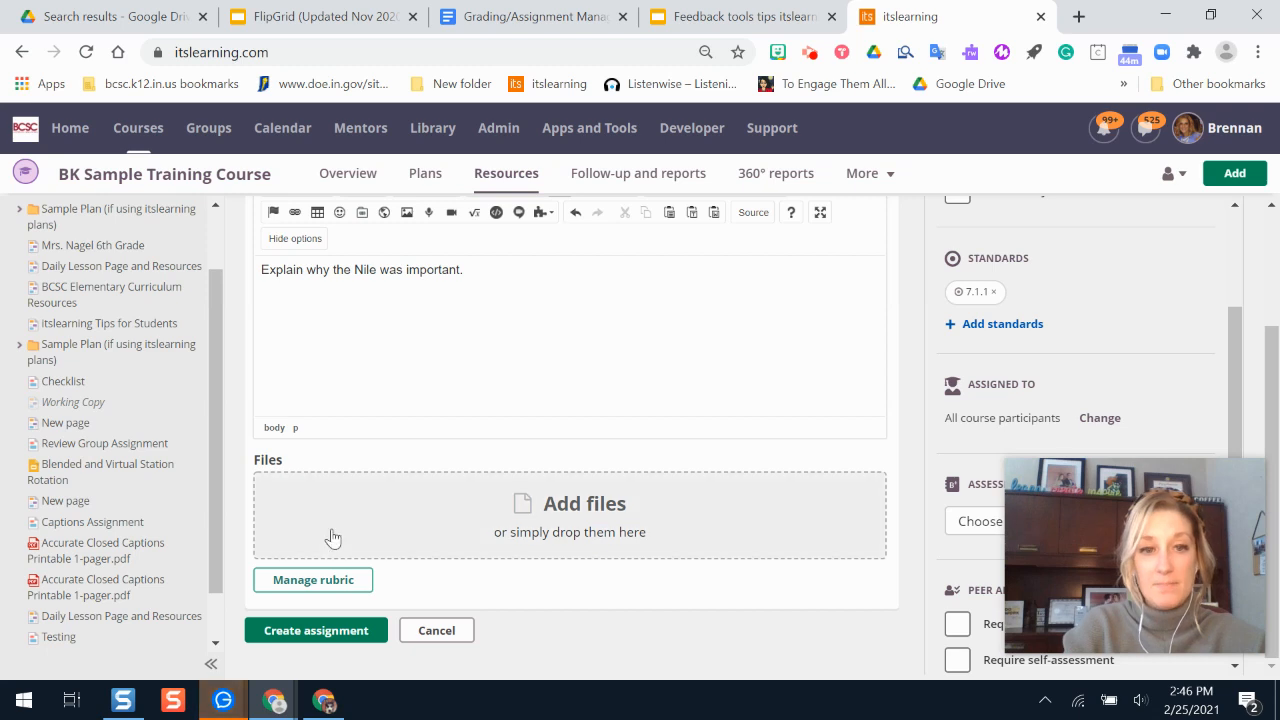
pyautogui.click(335, 582)
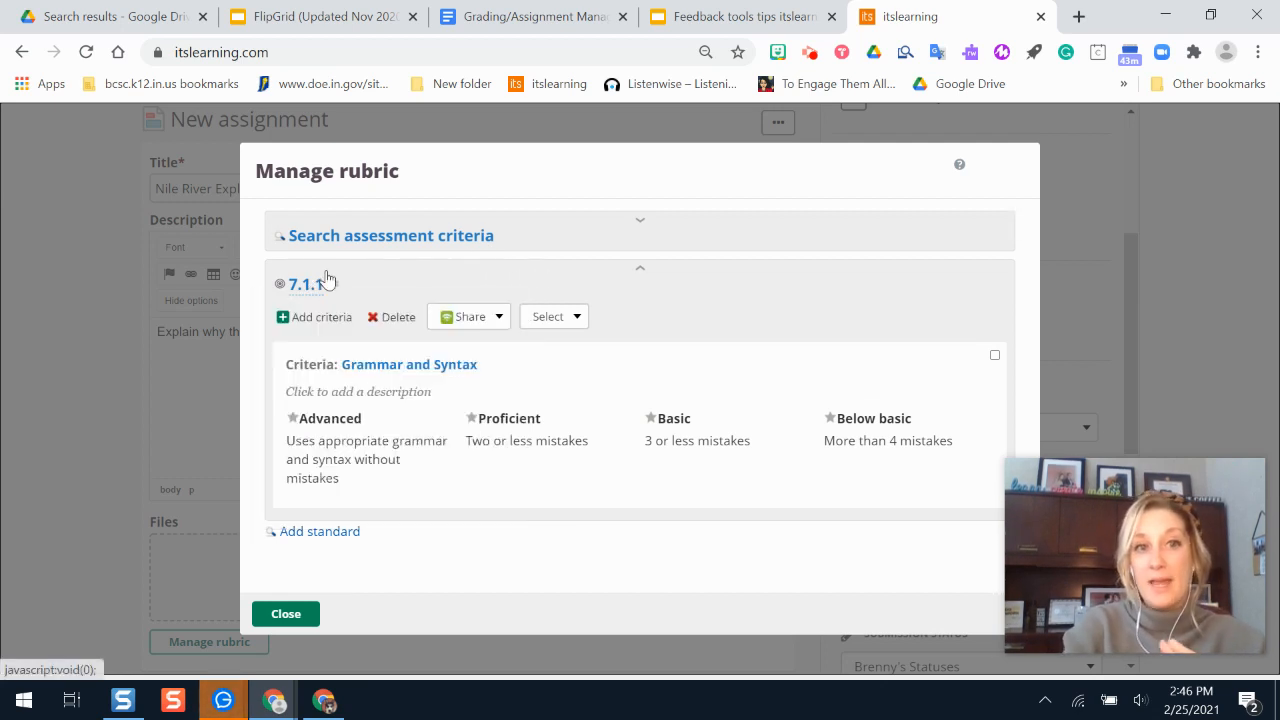
pyautogui.moveTo(318, 286)
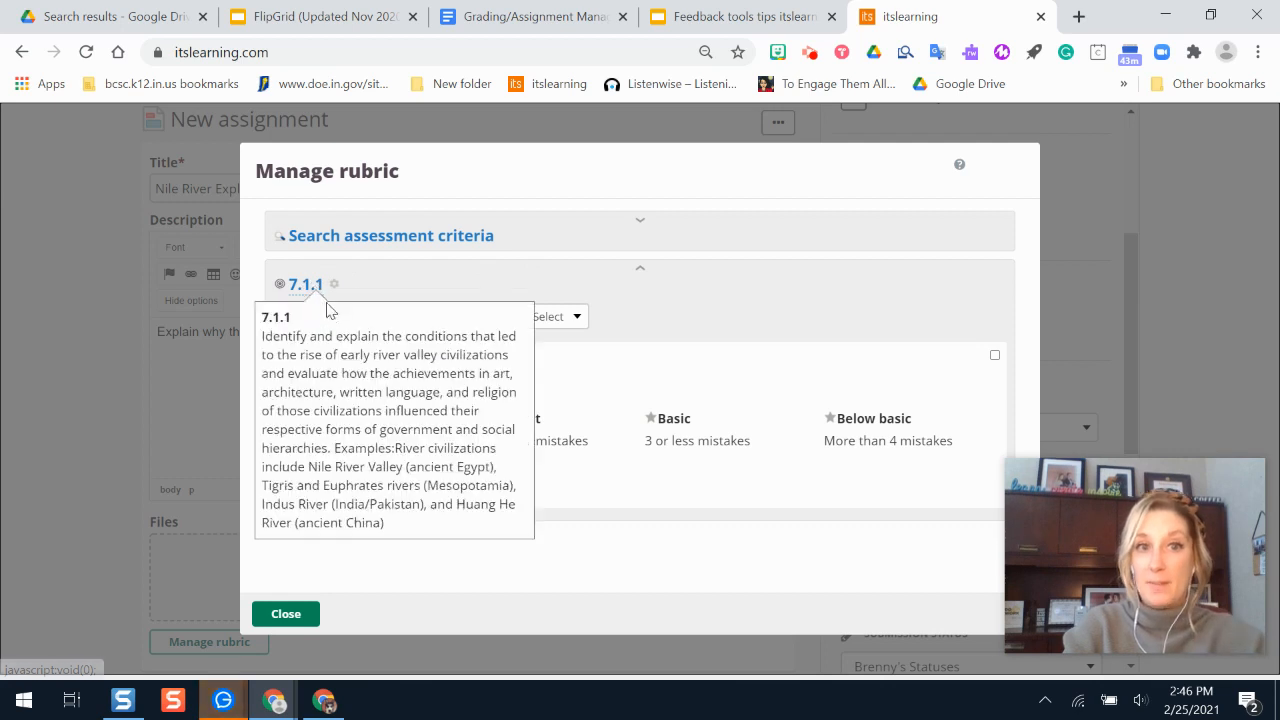
# Step: Try to add a selection from the assessment criteria search, check the achievement level filter, and collapse the search section
pyautogui.click(378, 246)
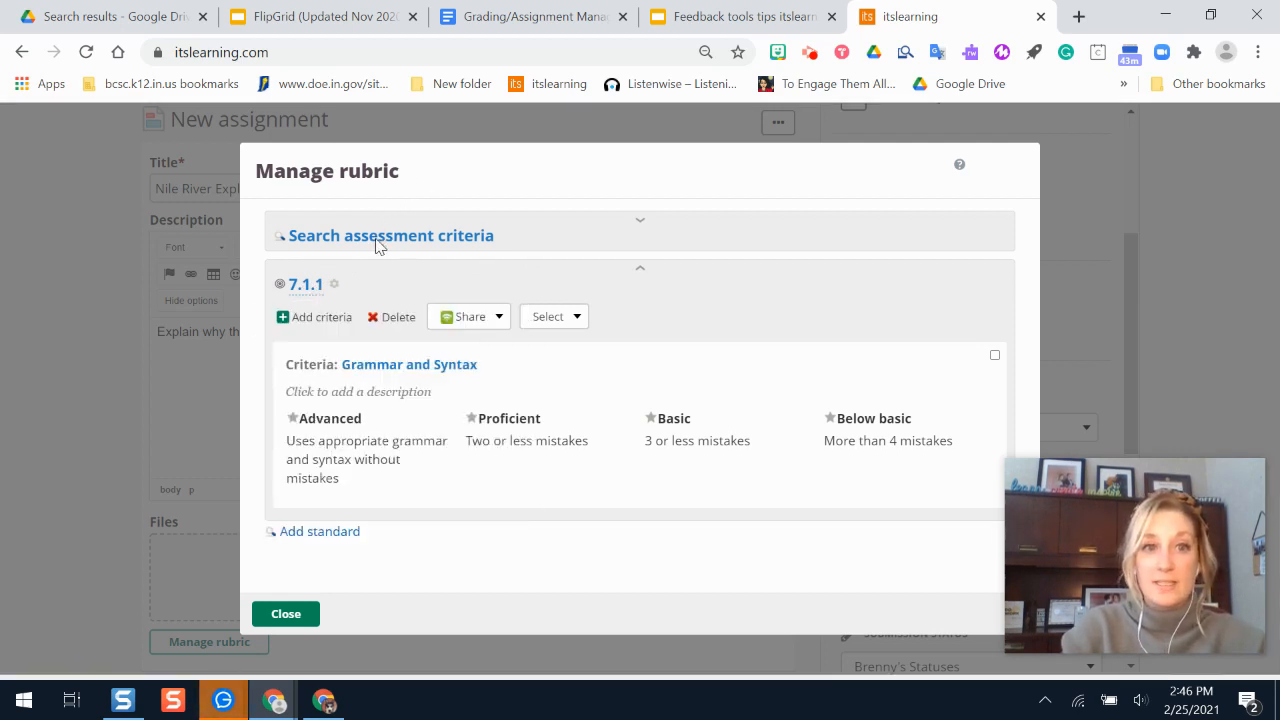
pyautogui.click(283, 241)
pyautogui.click(650, 228)
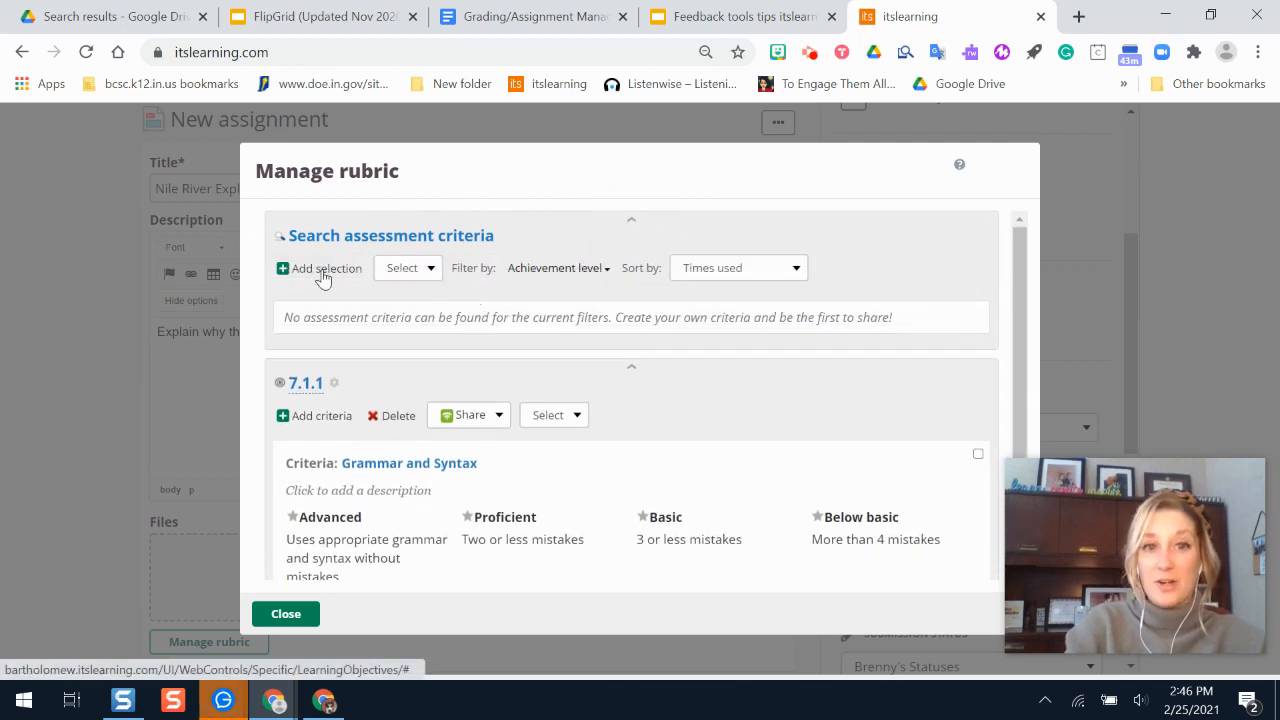
pyautogui.click(324, 272)
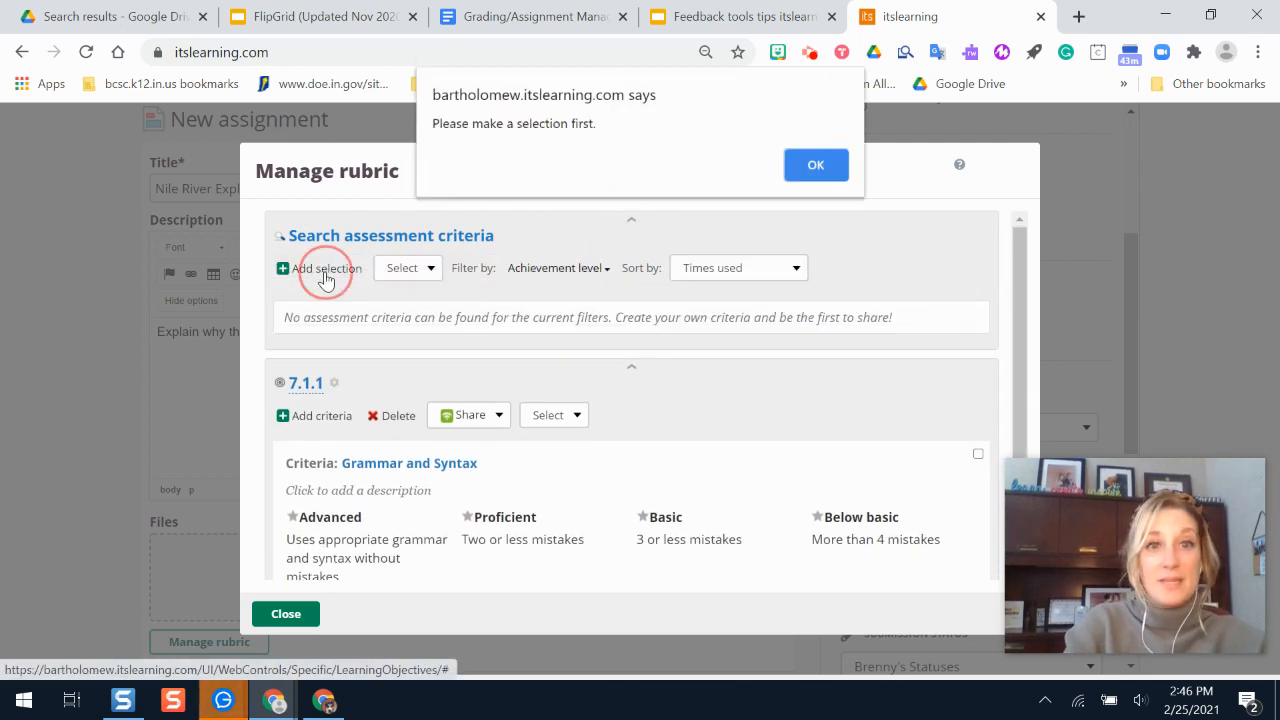
pyautogui.click(813, 166)
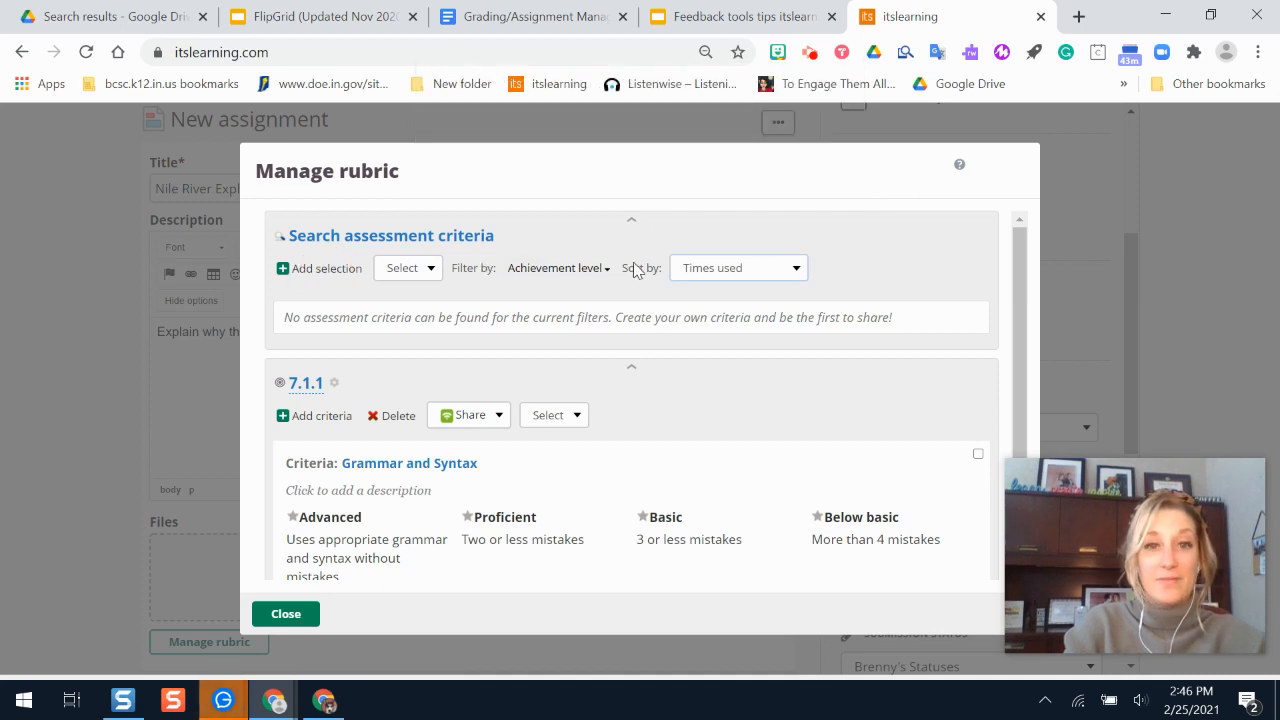
pyautogui.click(595, 270)
pyautogui.click(853, 236)
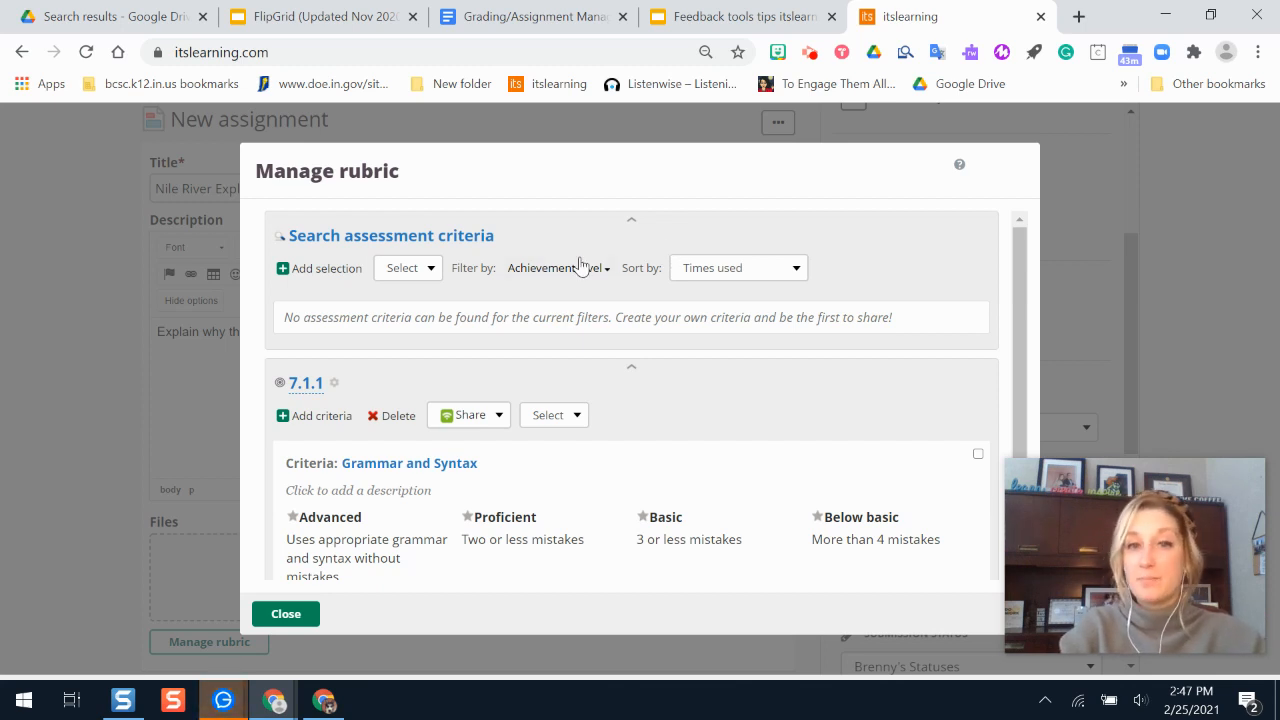
pyautogui.click(628, 221)
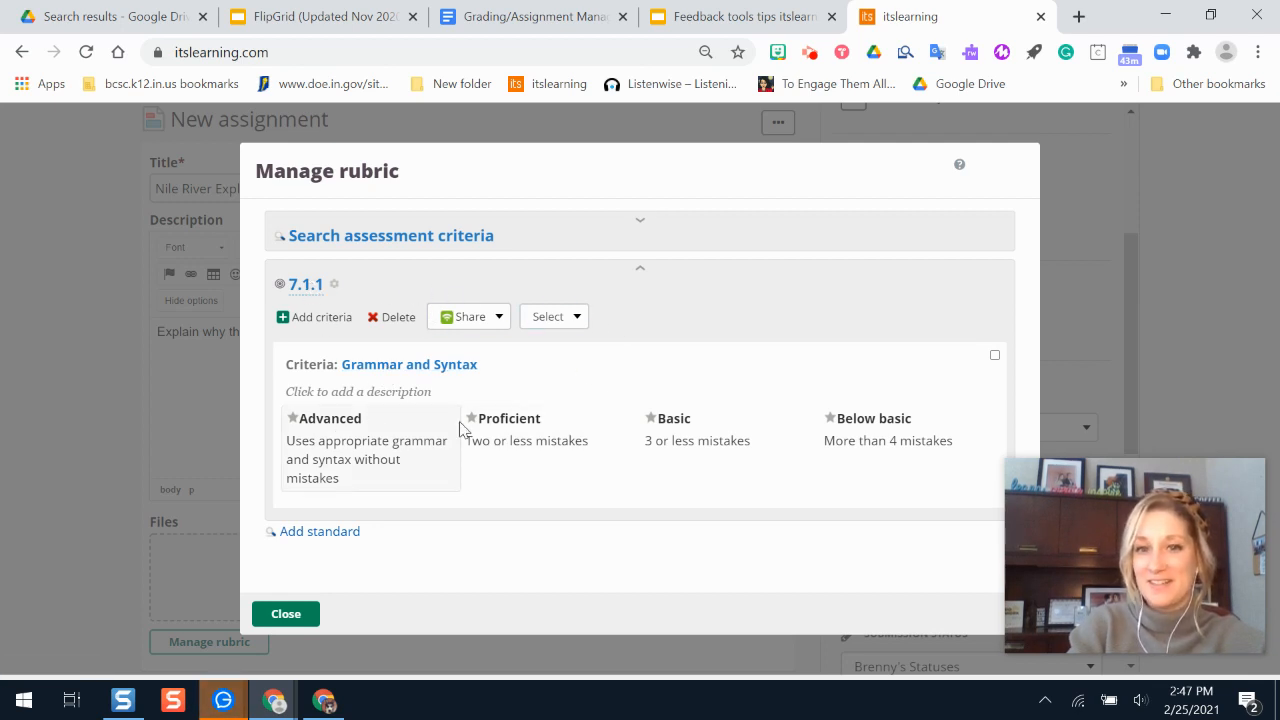
# Step: Select the Grammar and Syntax criterion under standard 7.1.1 in the rubric
pyautogui.click(994, 356)
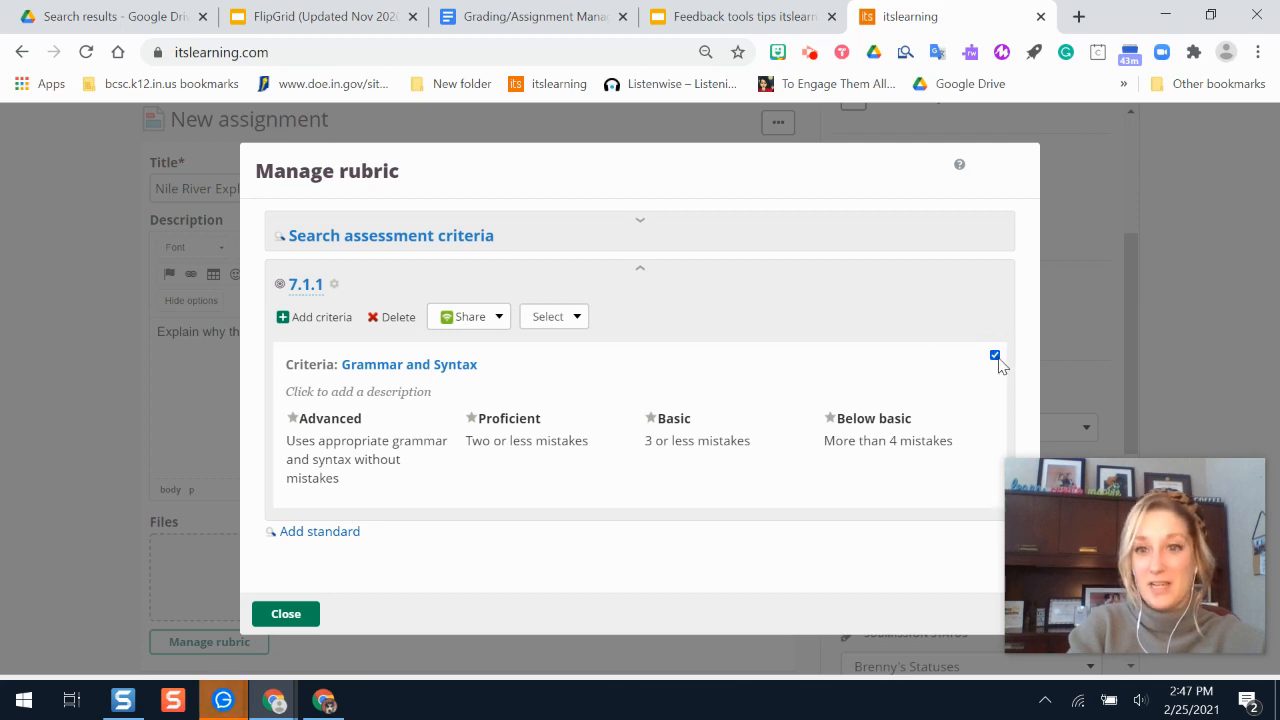
pyautogui.click(995, 357)
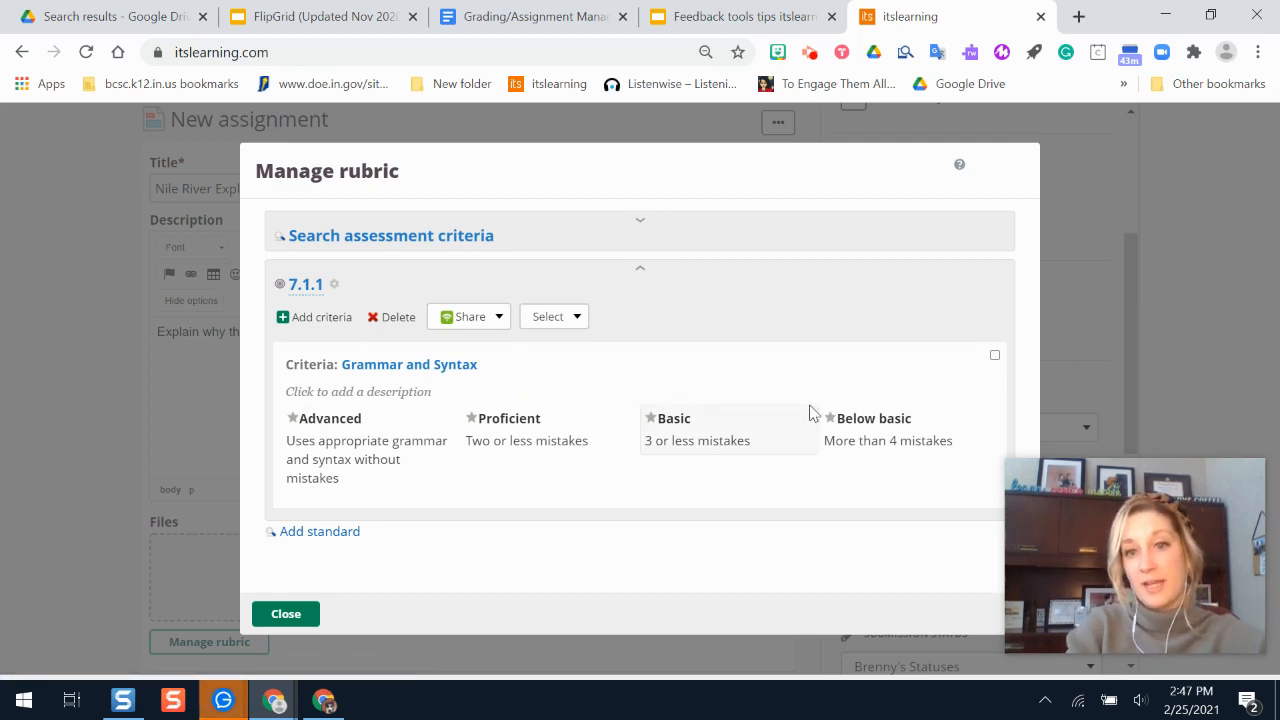
pyautogui.click(575, 317)
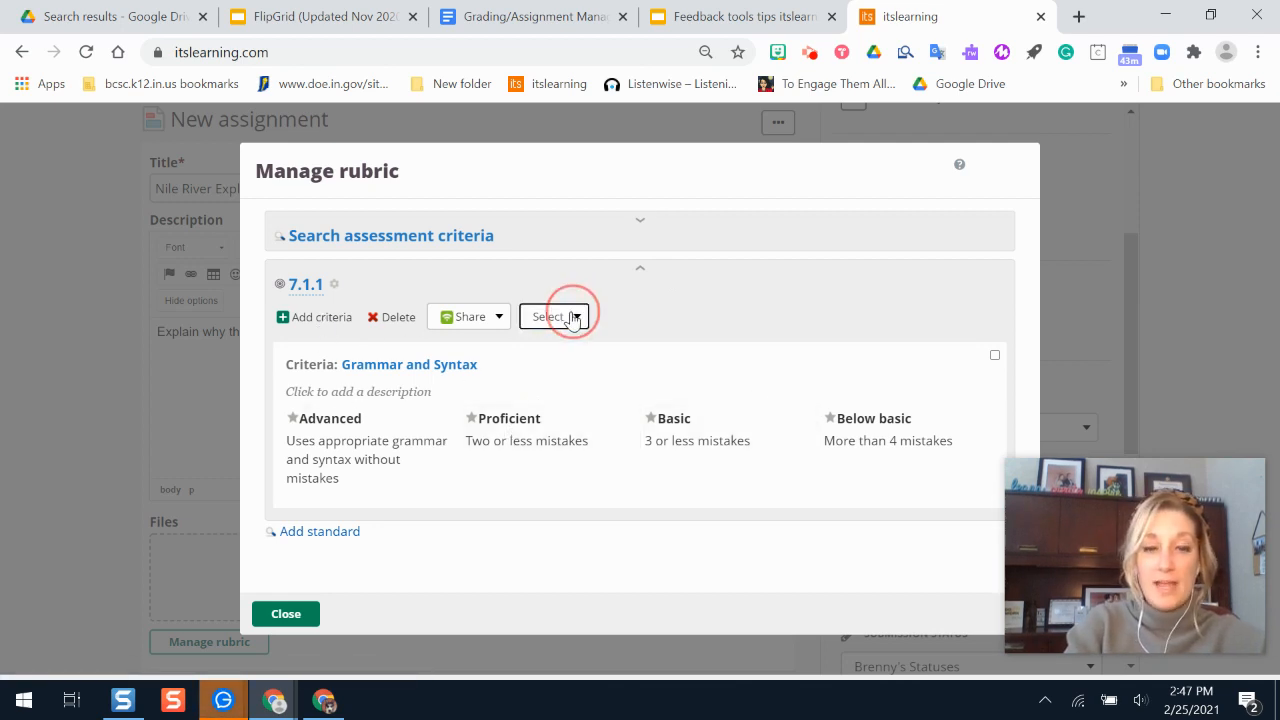
pyautogui.click(995, 356)
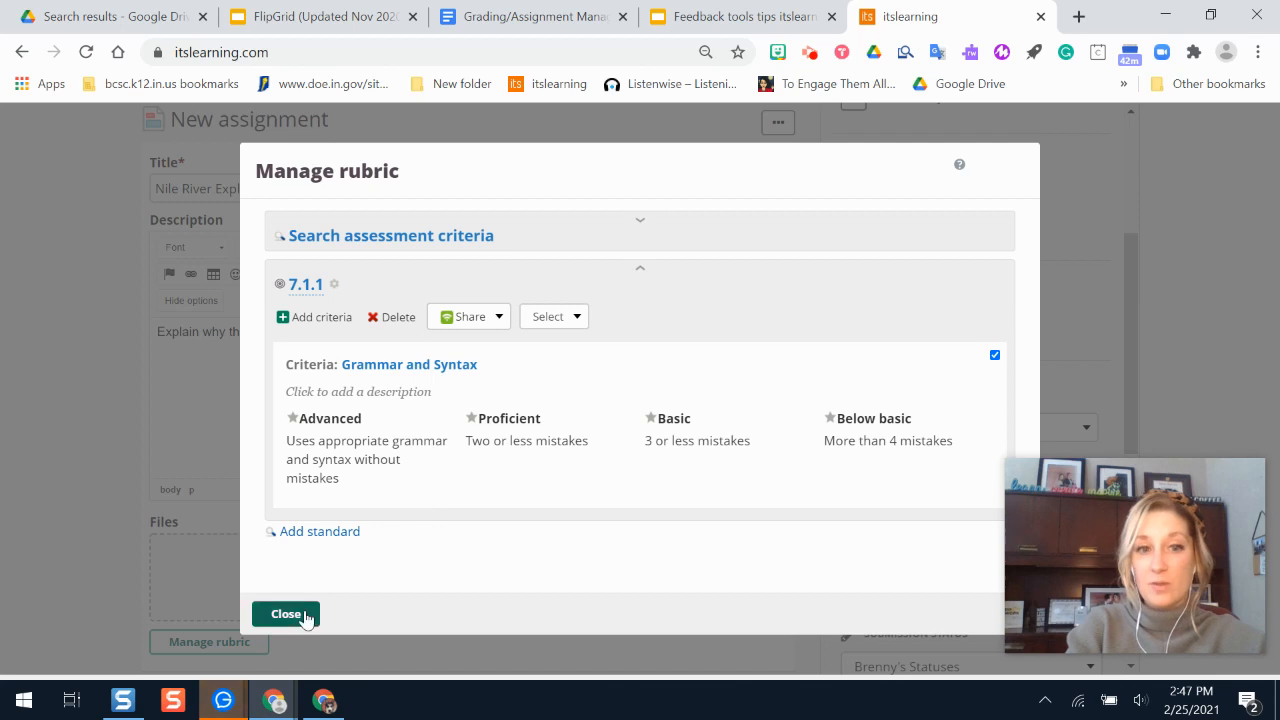
# Step: Close the rubric manager and reopen it to check the selection of the Grammar and Syntax criterion
pyautogui.moveTo(1183, 522); pyautogui.dragTo(1170, 287)
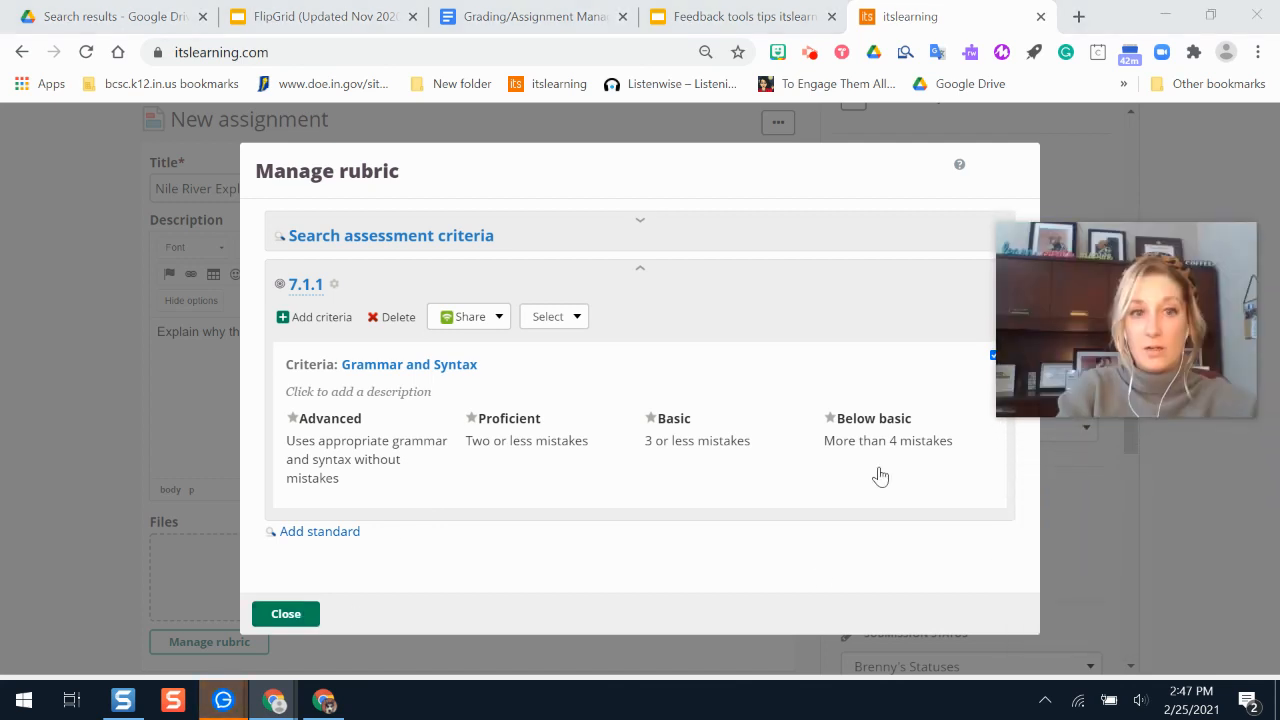
pyautogui.click(281, 612)
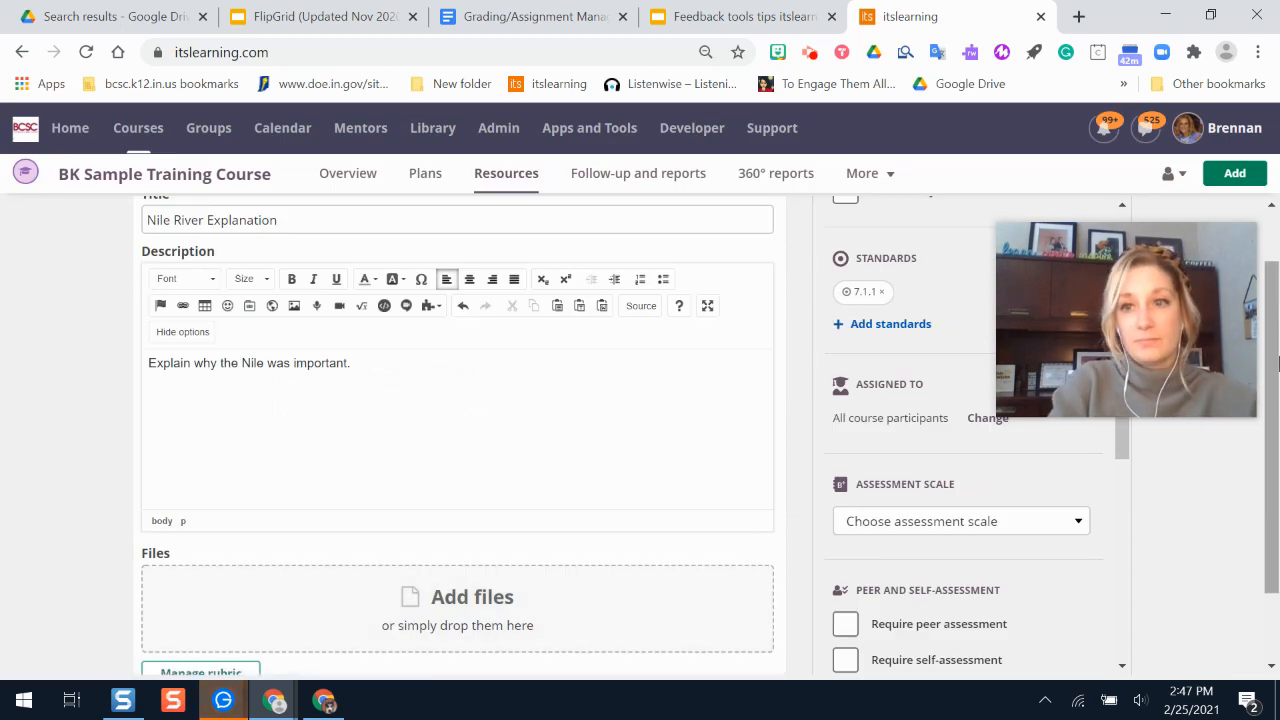
pyautogui.scroll(-1, 287, 620)
pyautogui.click(205, 580)
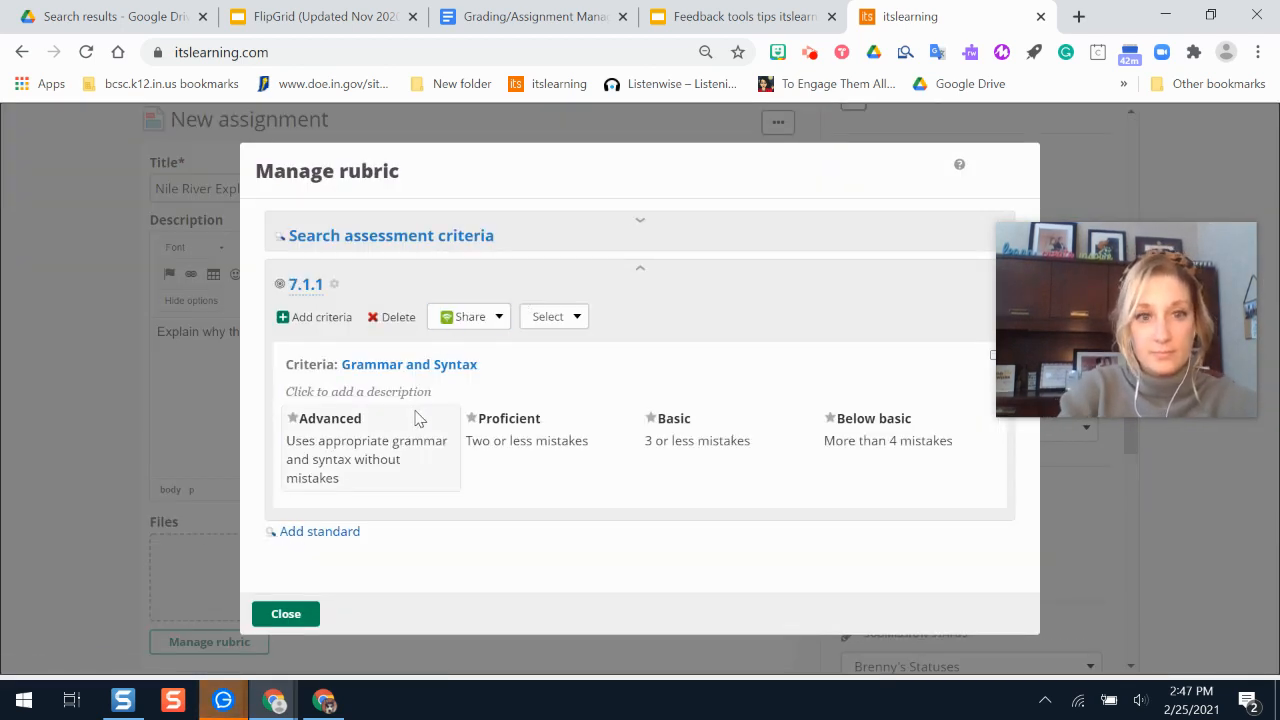
pyautogui.moveTo(1188, 336)
pyautogui.moveTo(1188, 336); pyautogui.dragTo(1186, 551)
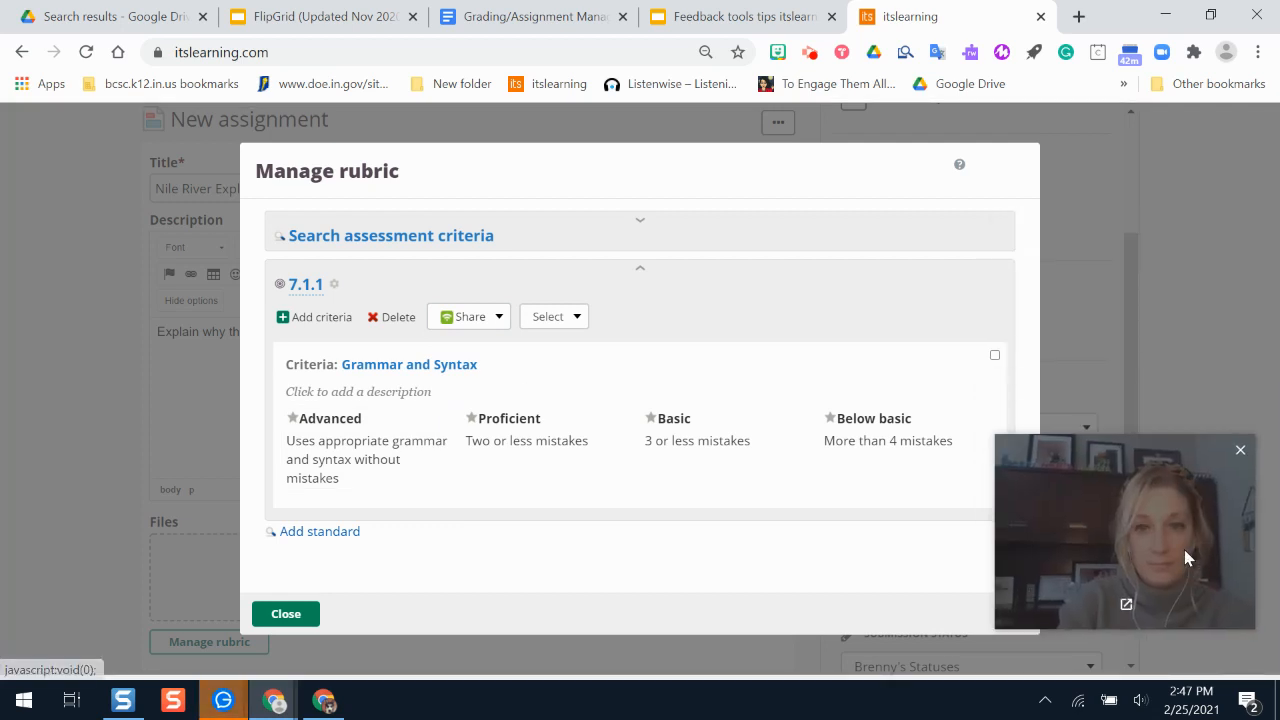
# Step: Reselect the Grammar and Syntax criterion under standard 7.1.1 using the rubric's selection options
pyautogui.click(296, 285)
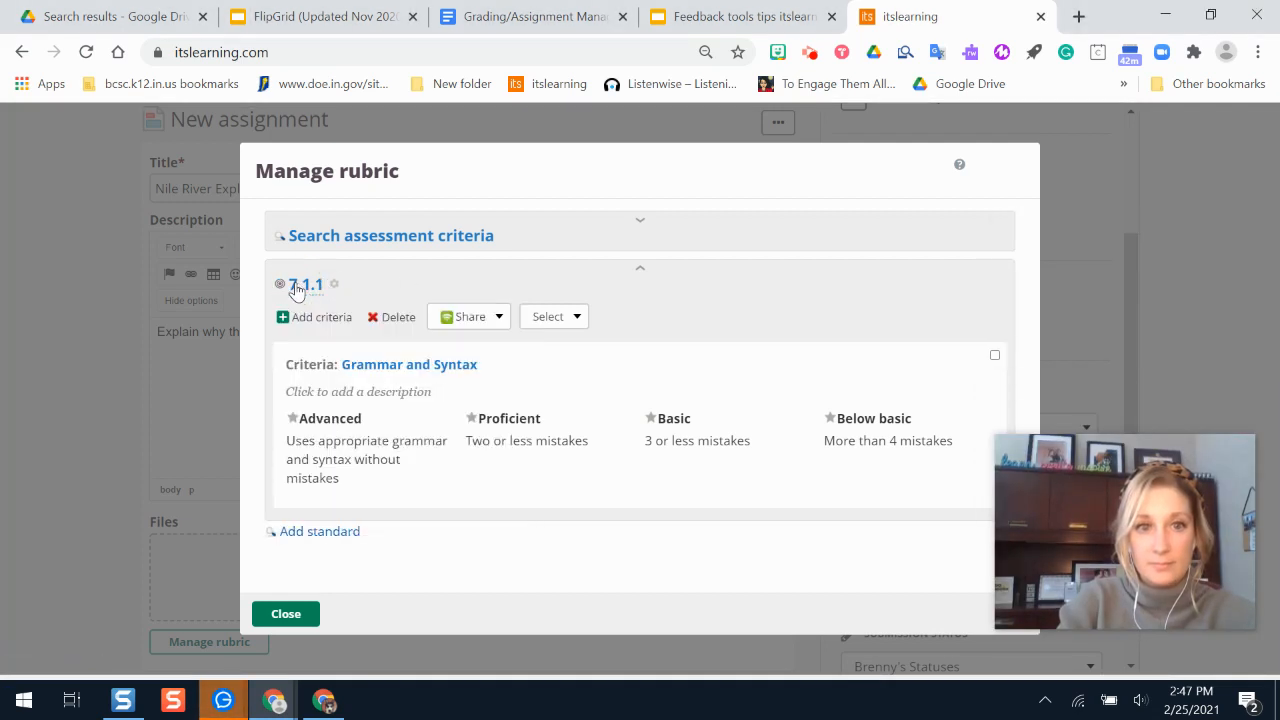
pyautogui.click(558, 322)
pyautogui.click(548, 345)
pyautogui.moveTo(1126, 519); pyautogui.dragTo(1118, 178)
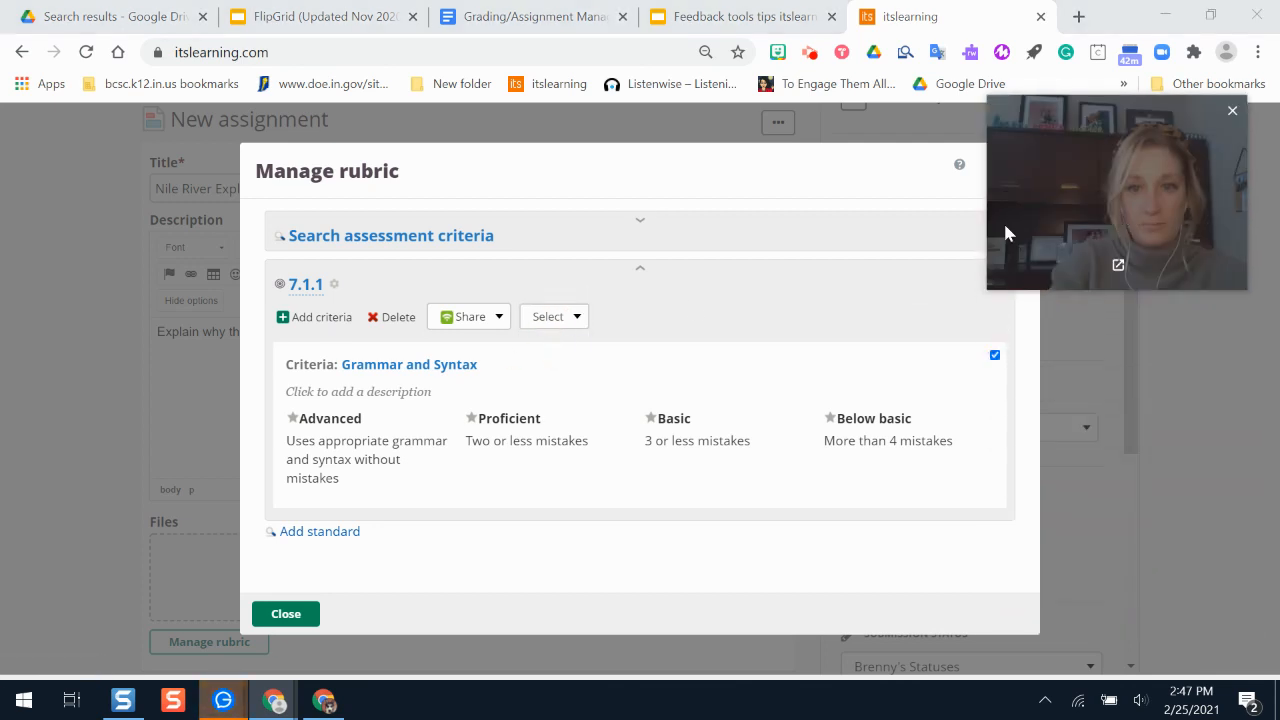
# Step: Close the rubric manager and create the Nile River Explanation assignment
pyautogui.click(286, 613)
pyautogui.scroll(-2, 289, 620)
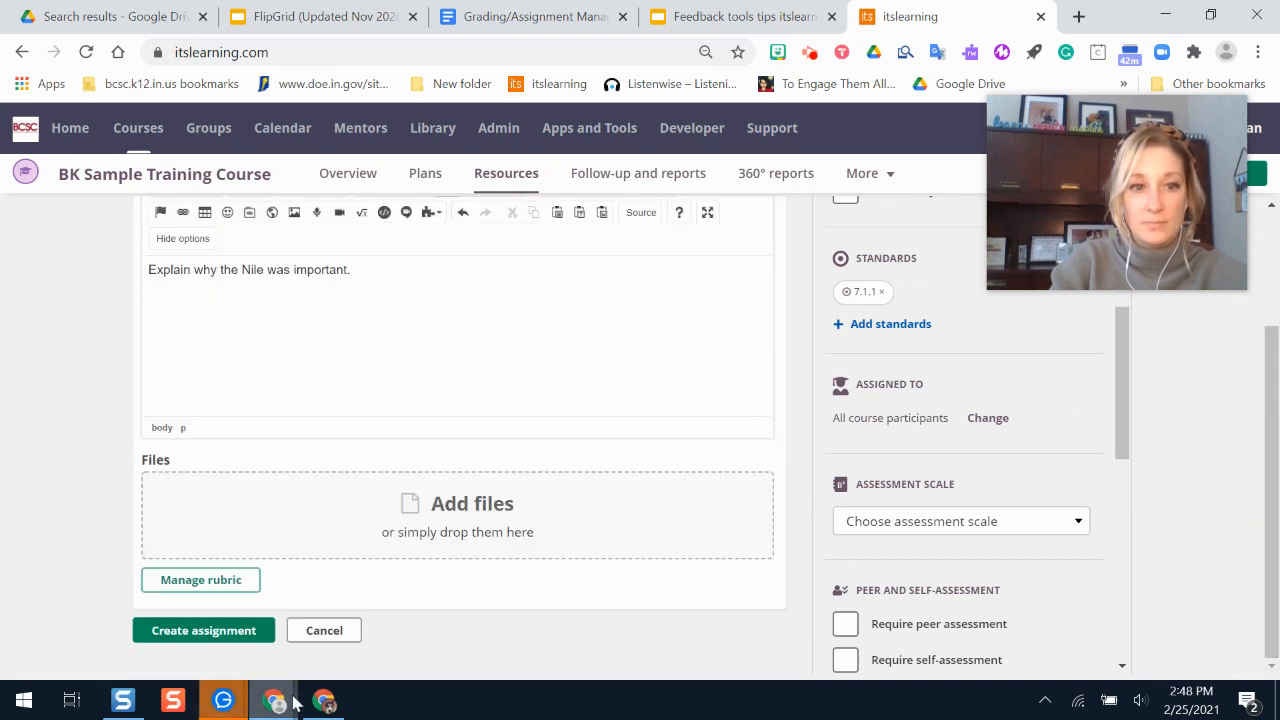
pyautogui.click(220, 634)
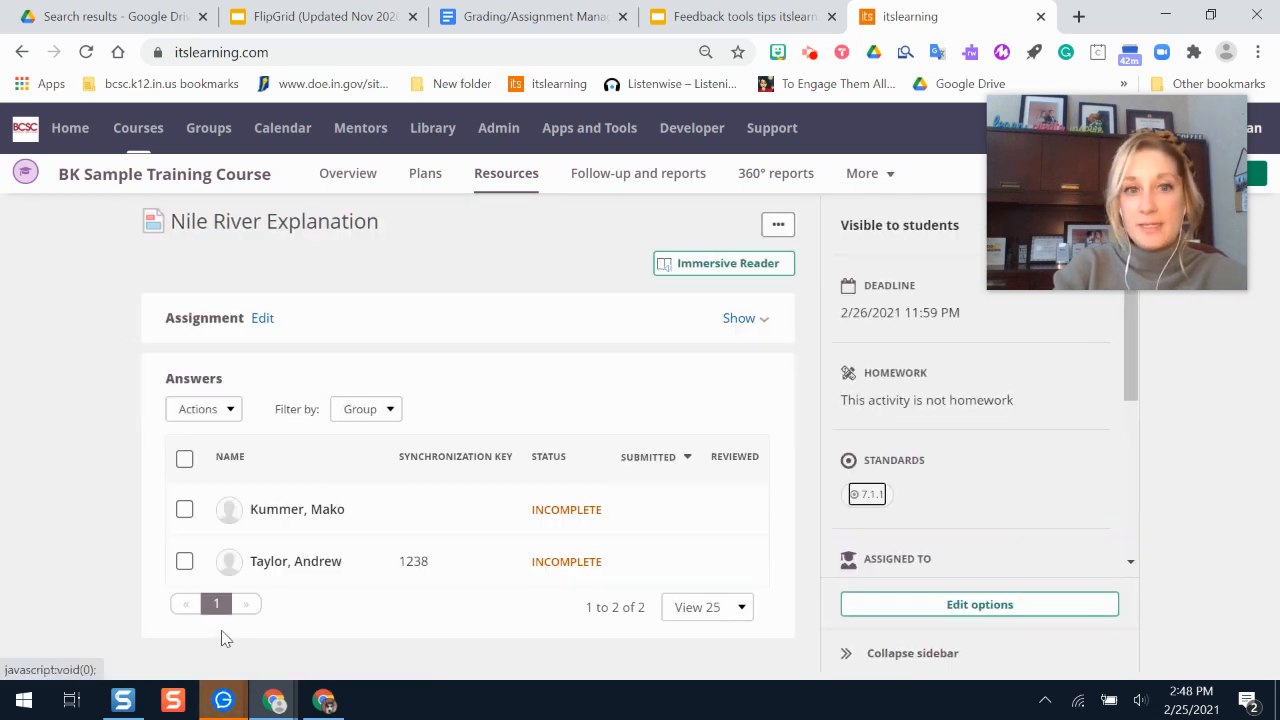
# Step: Expand the new assignment's description and rubric, and review its option details
pyautogui.click(728, 320)
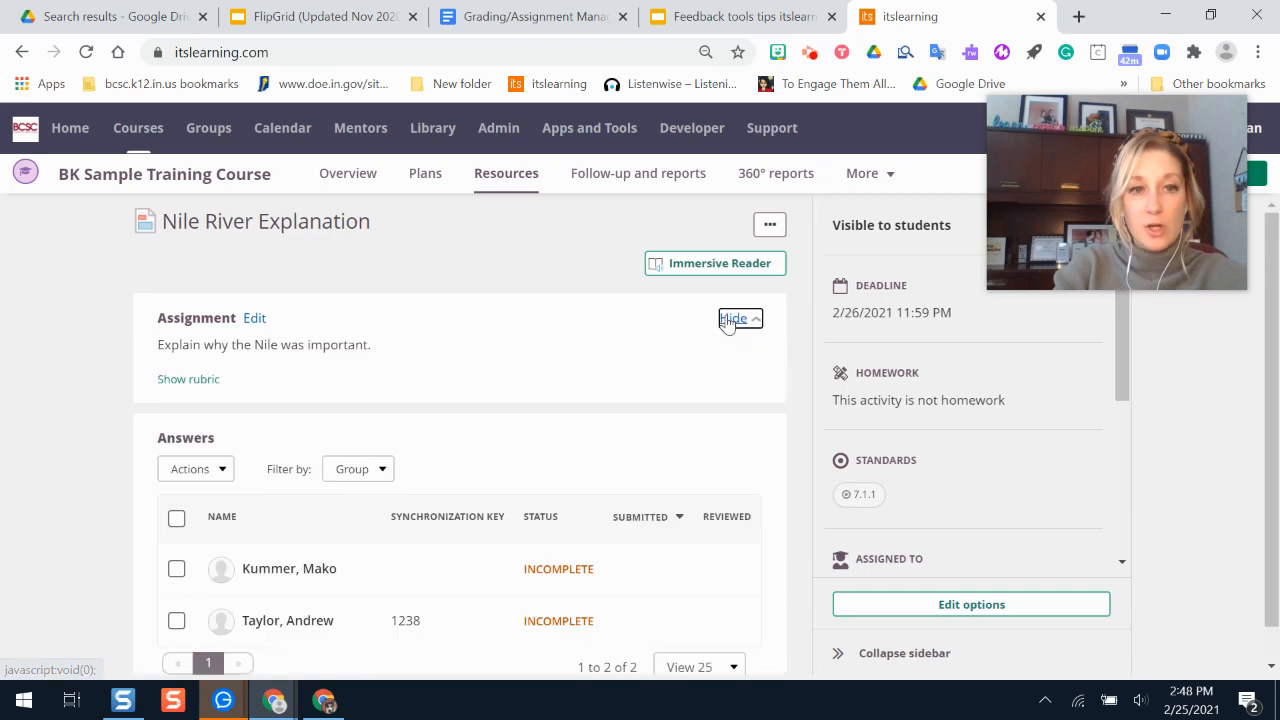
pyautogui.click(190, 380)
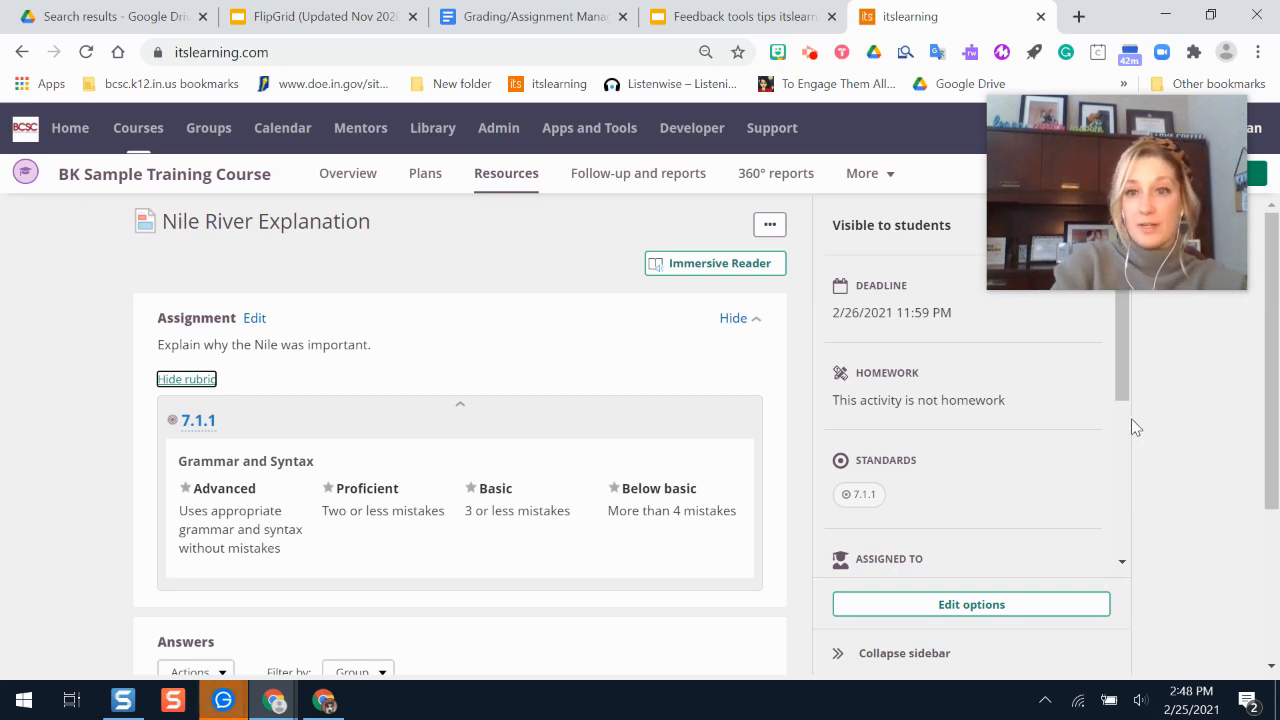
pyautogui.scroll(-2, 1133, 379)
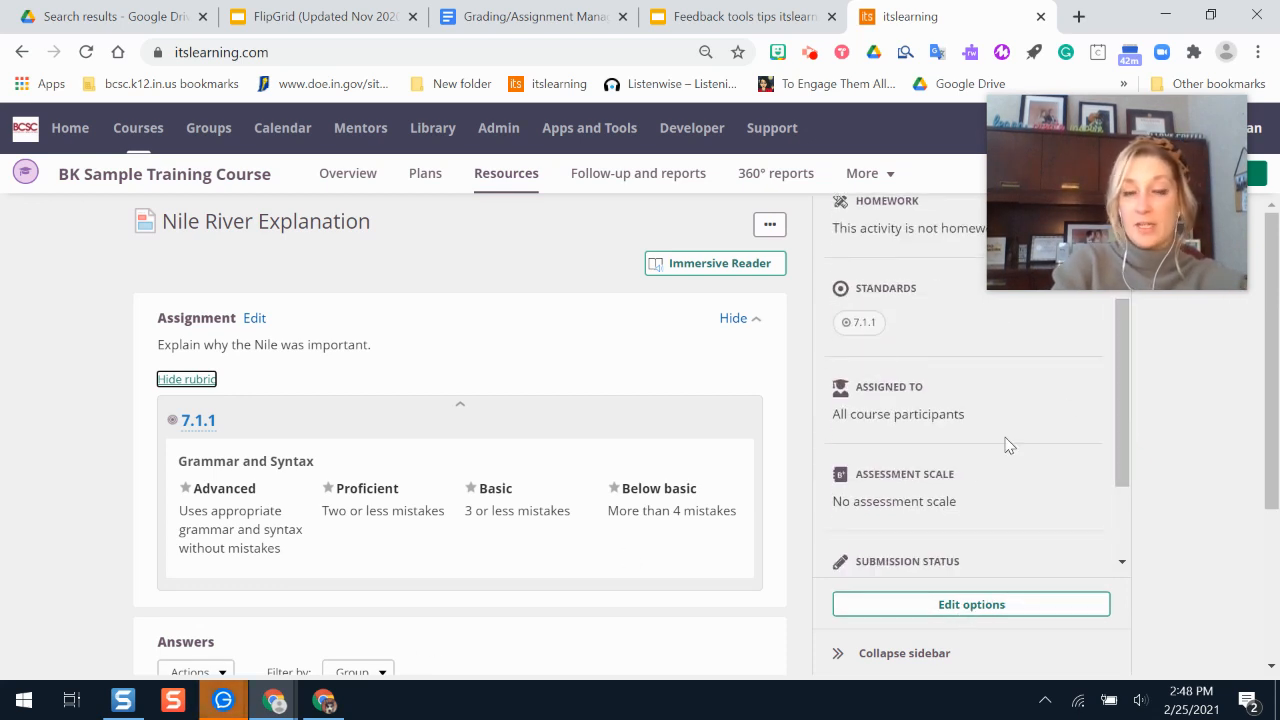
# Step: Open Sample Assignment for Feb PD from the course resources and display the submitted student answer
pyautogui.click(515, 180)
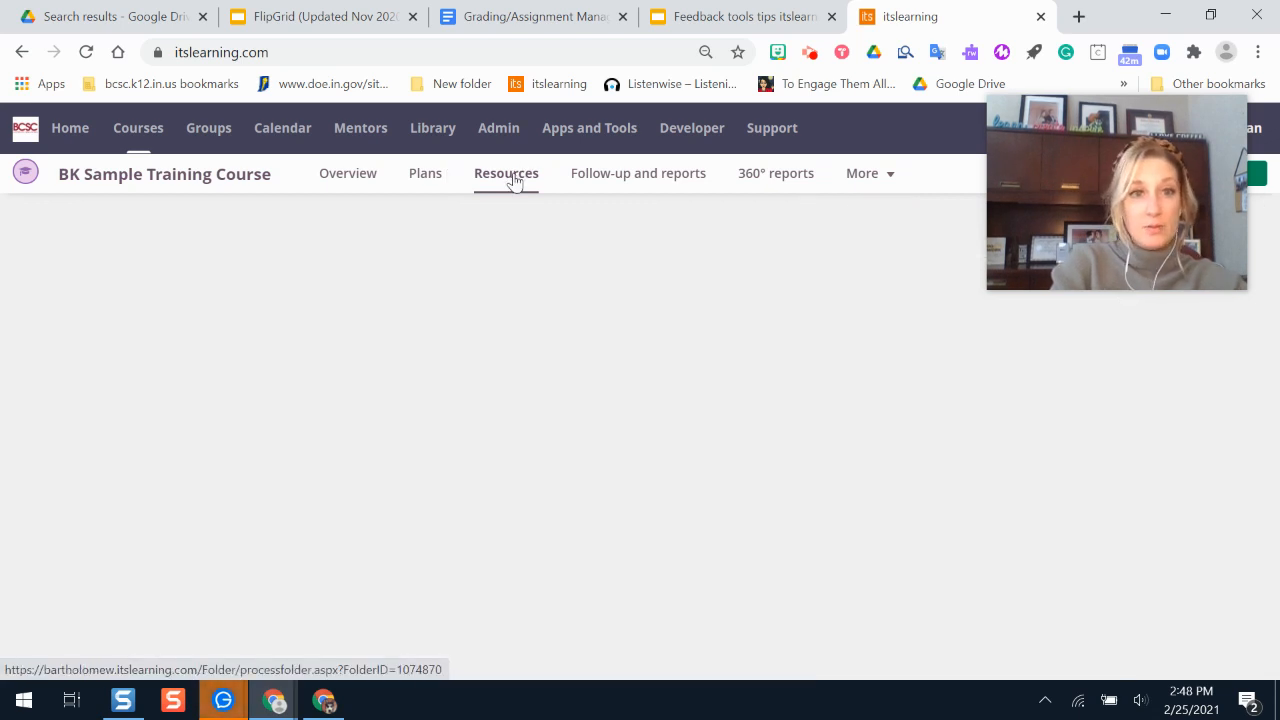
pyautogui.scroll(-2, 220, 457)
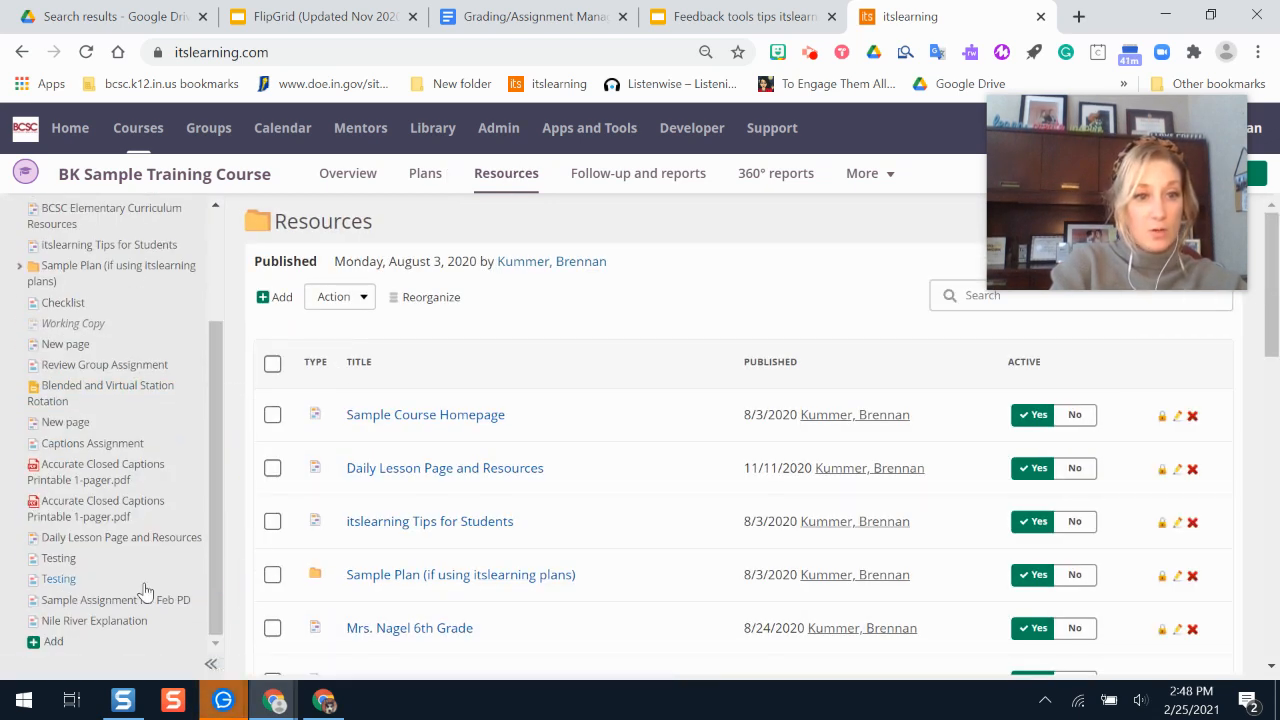
pyautogui.click(115, 600)
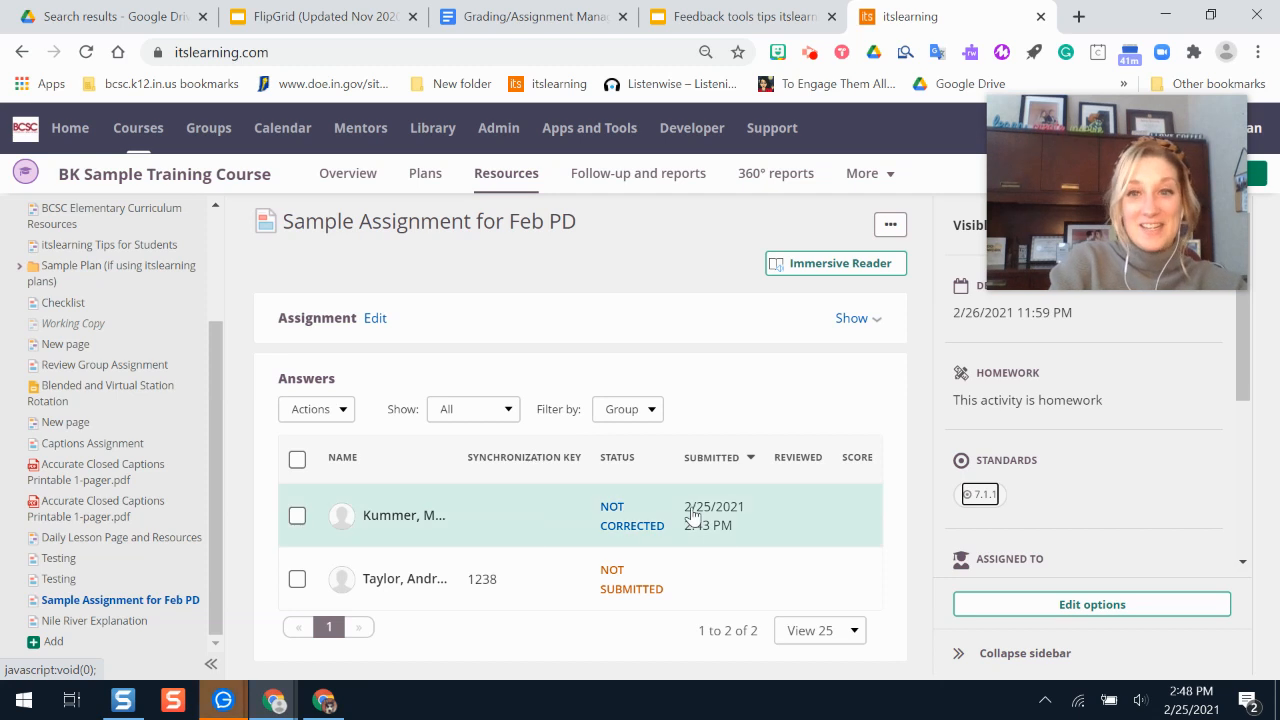
pyautogui.click(514, 516)
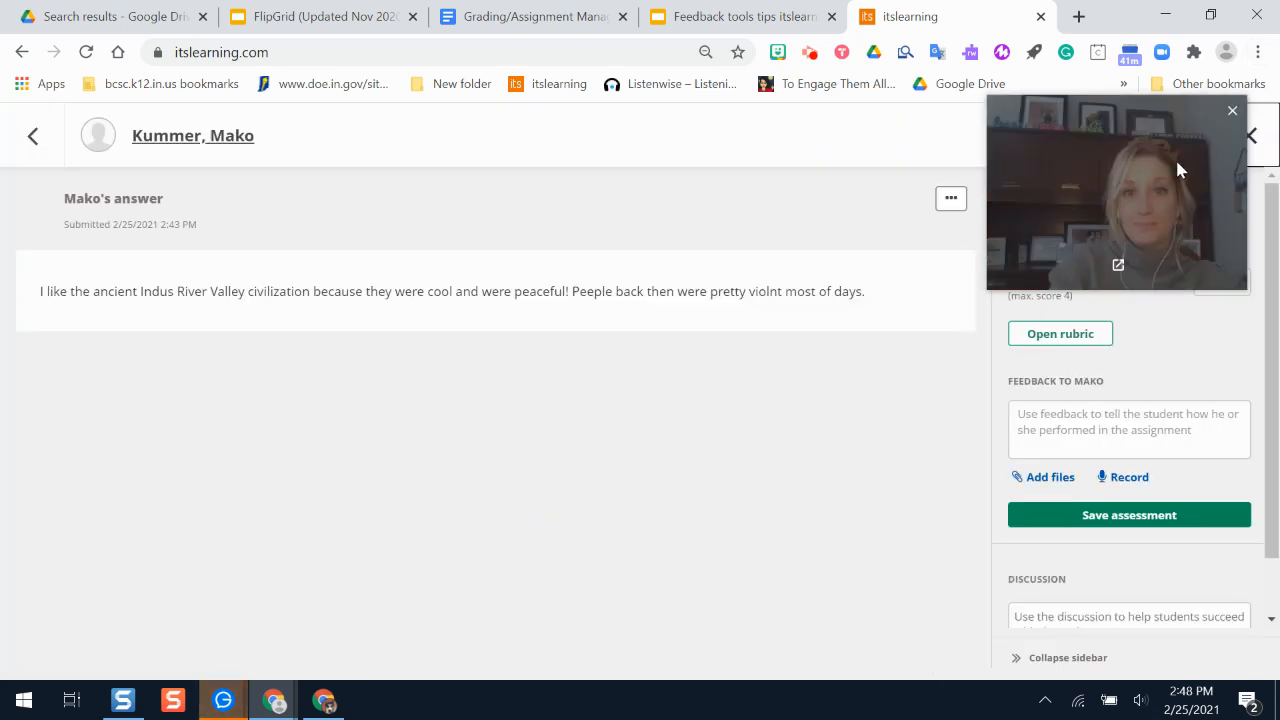
pyautogui.moveTo(1175, 157); pyautogui.dragTo(936, 108)
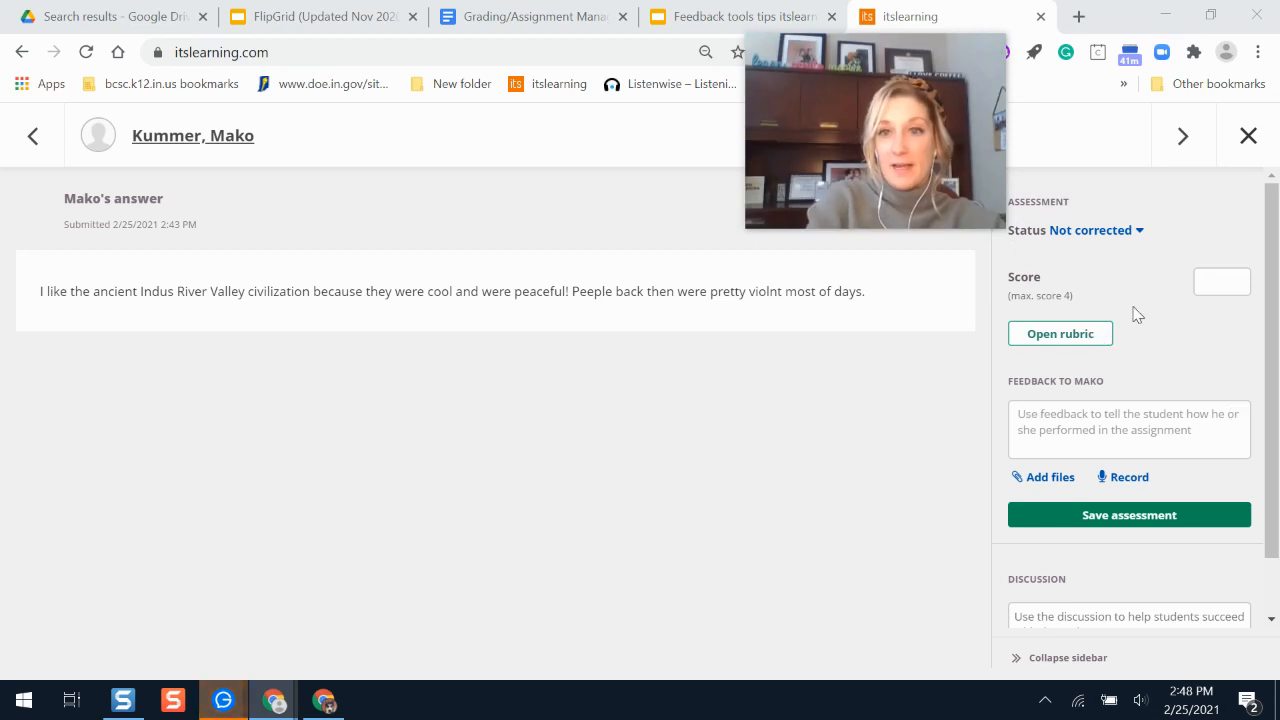
# Step: Rate the answer's Grammar and Syntax as Basic (2) in the rubric and set the report status to Does not meet
pyautogui.click(1071, 343)
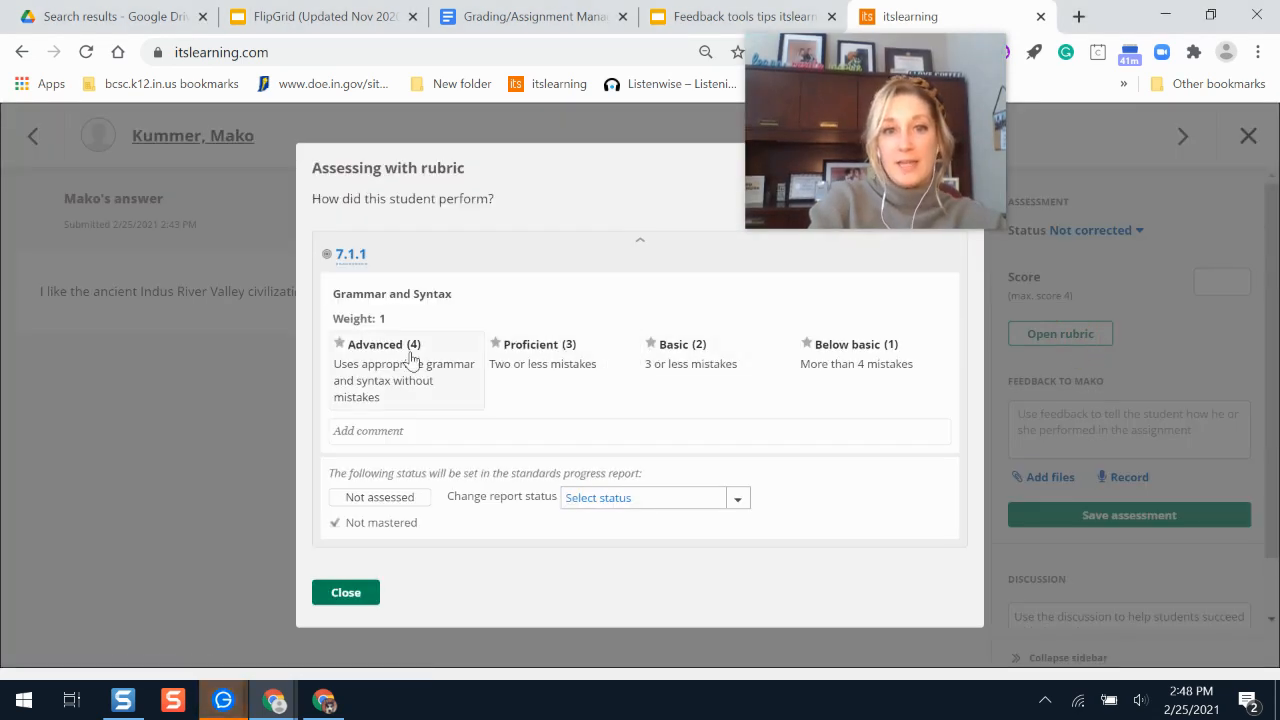
pyautogui.click(709, 370)
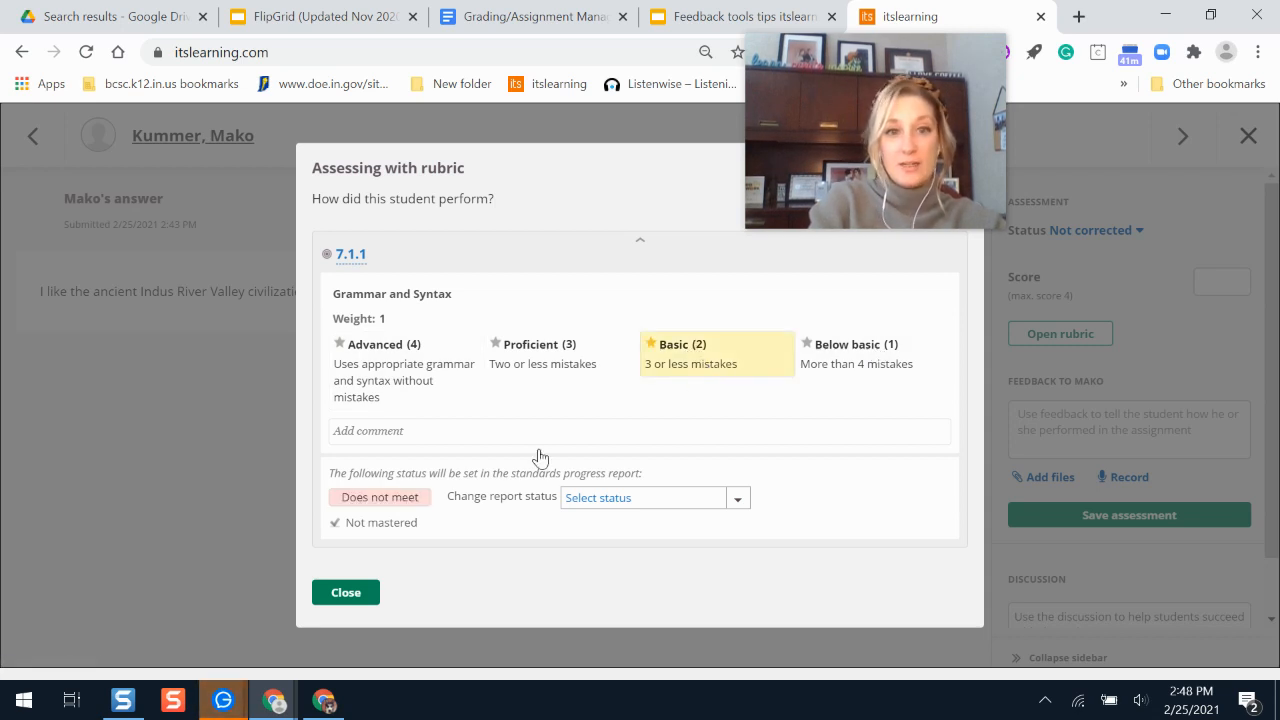
pyautogui.click(687, 503)
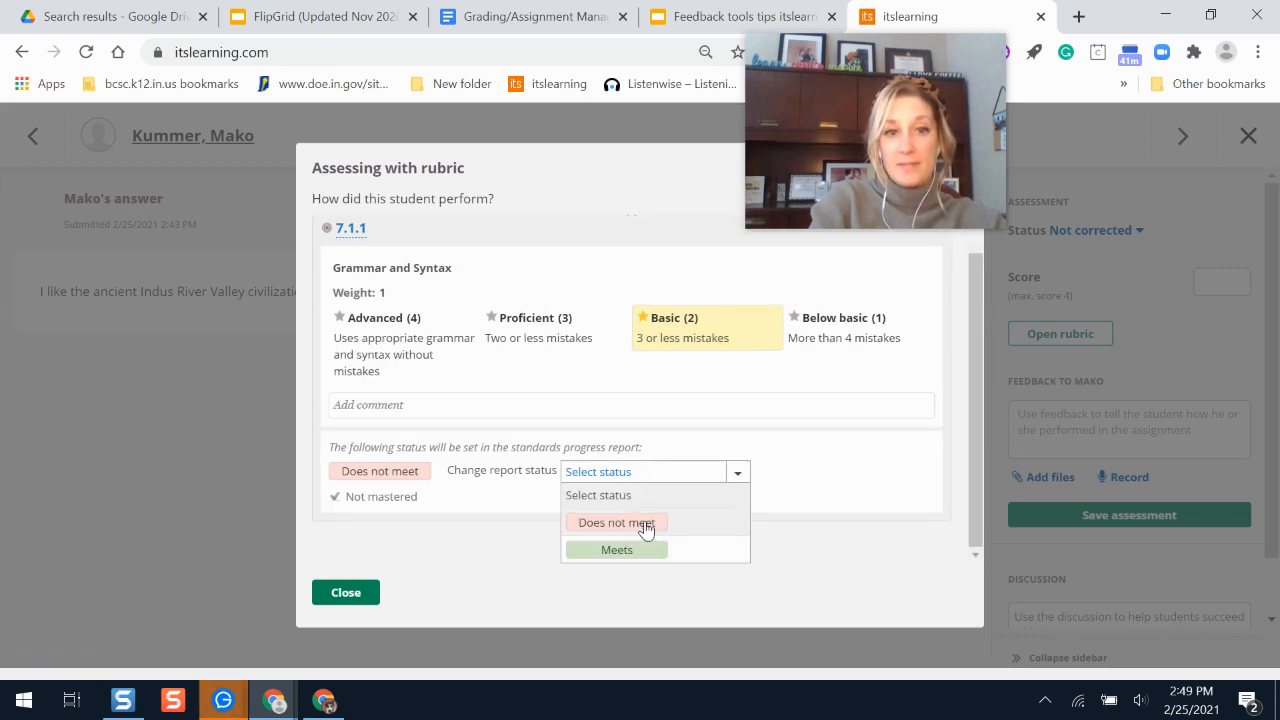
pyautogui.click(645, 526)
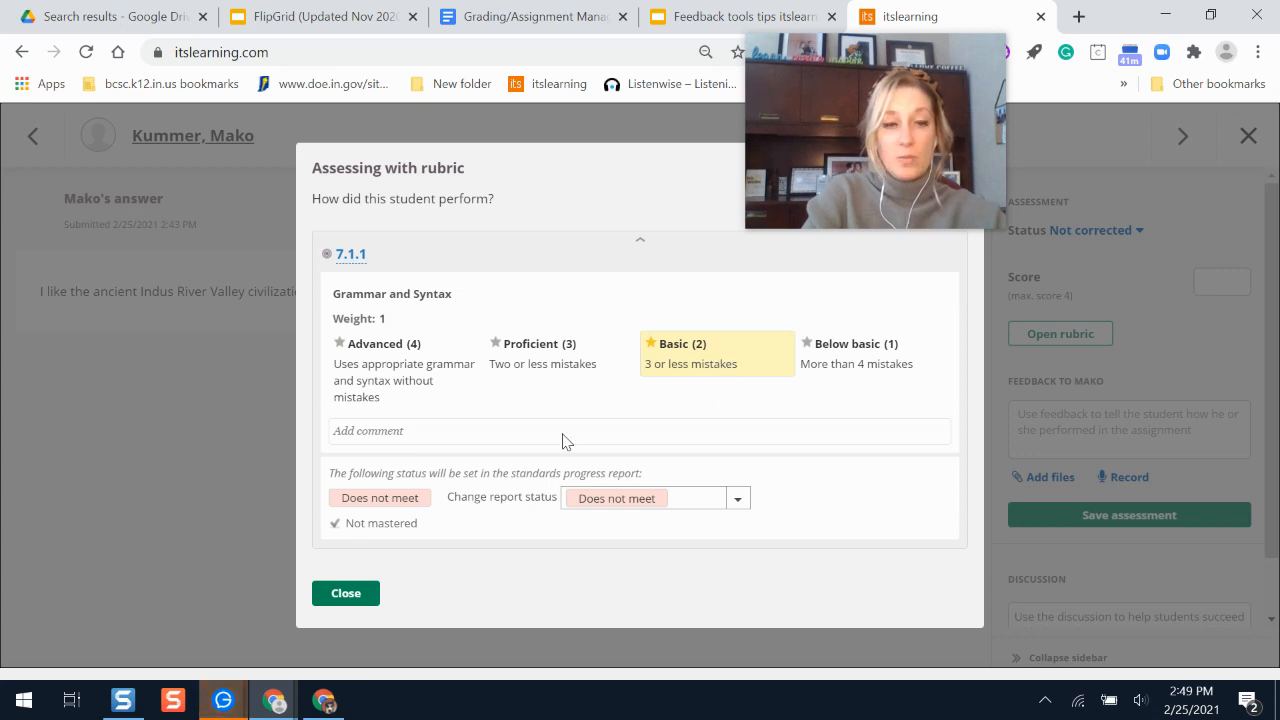
pyautogui.click(348, 594)
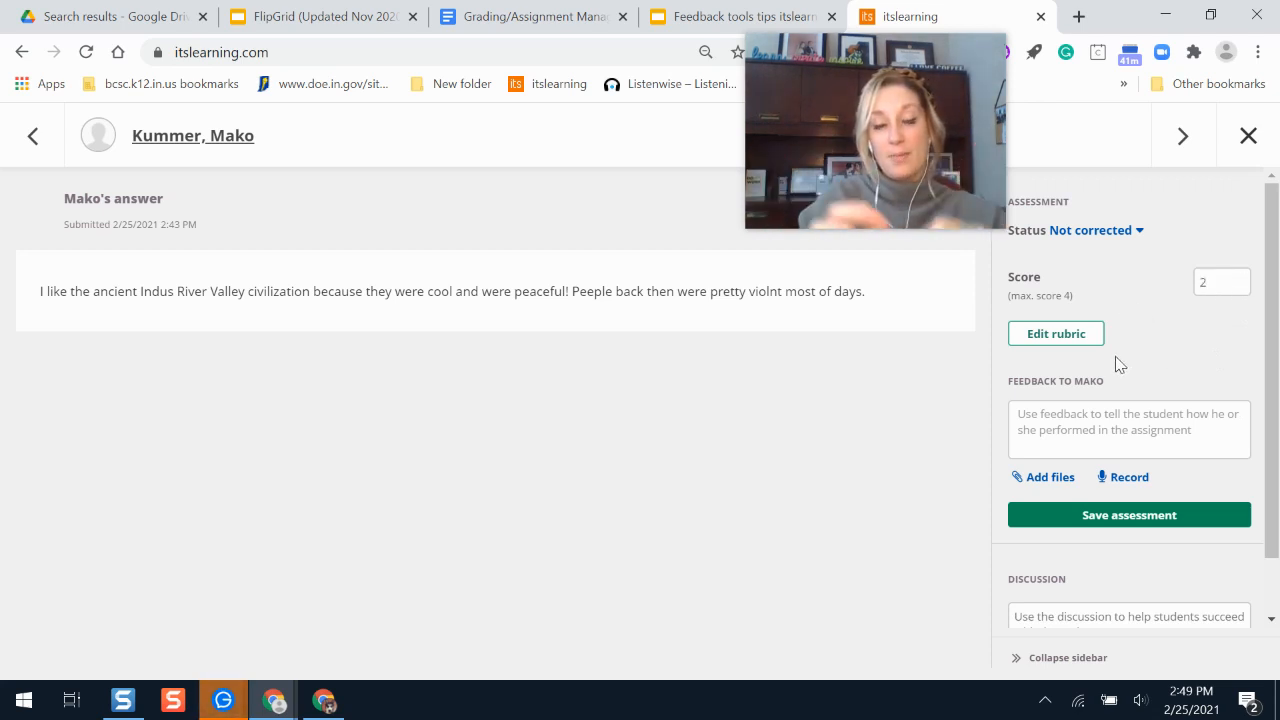
# Step: Set the student's assessment status to Not satisfactory
pyautogui.click(1078, 424)
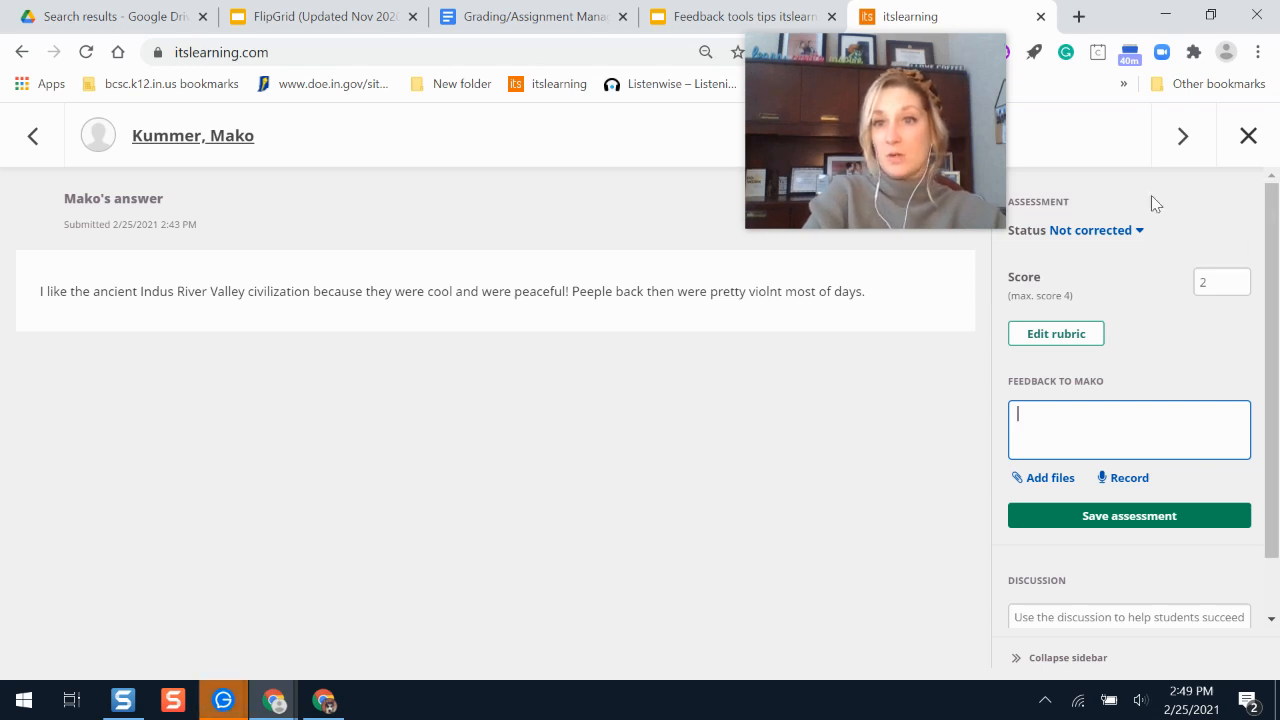
pyautogui.click(1114, 230)
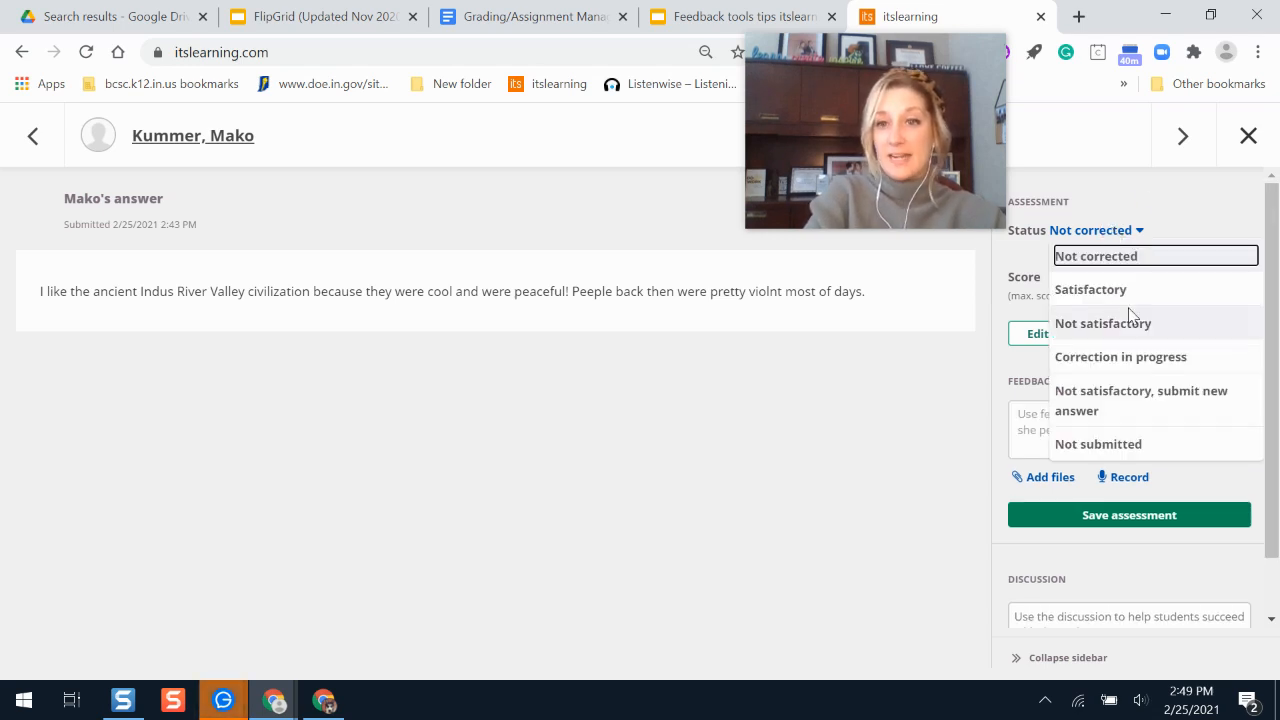
pyautogui.click(1158, 338)
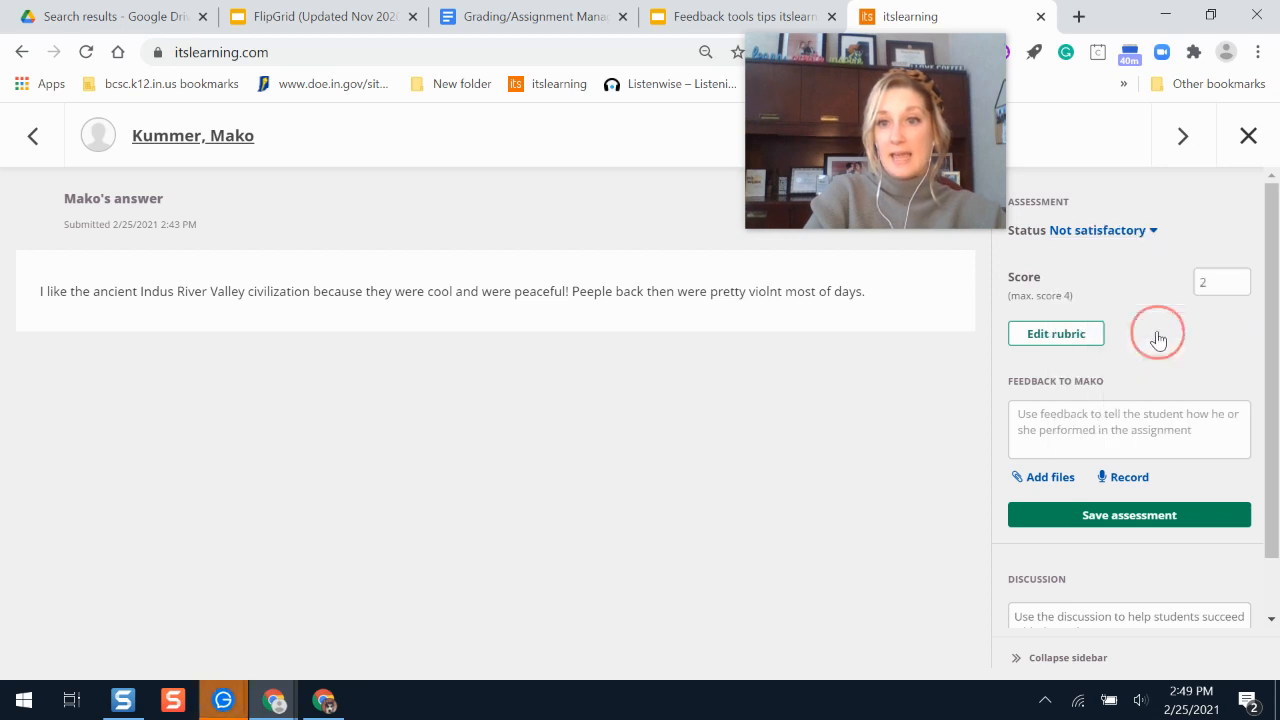
# Step: Check the available status options again without changing the status, and save the student's assessment
pyautogui.moveTo(1272, 262); pyautogui.dragTo(1279, 298)
pyautogui.click(1118, 185)
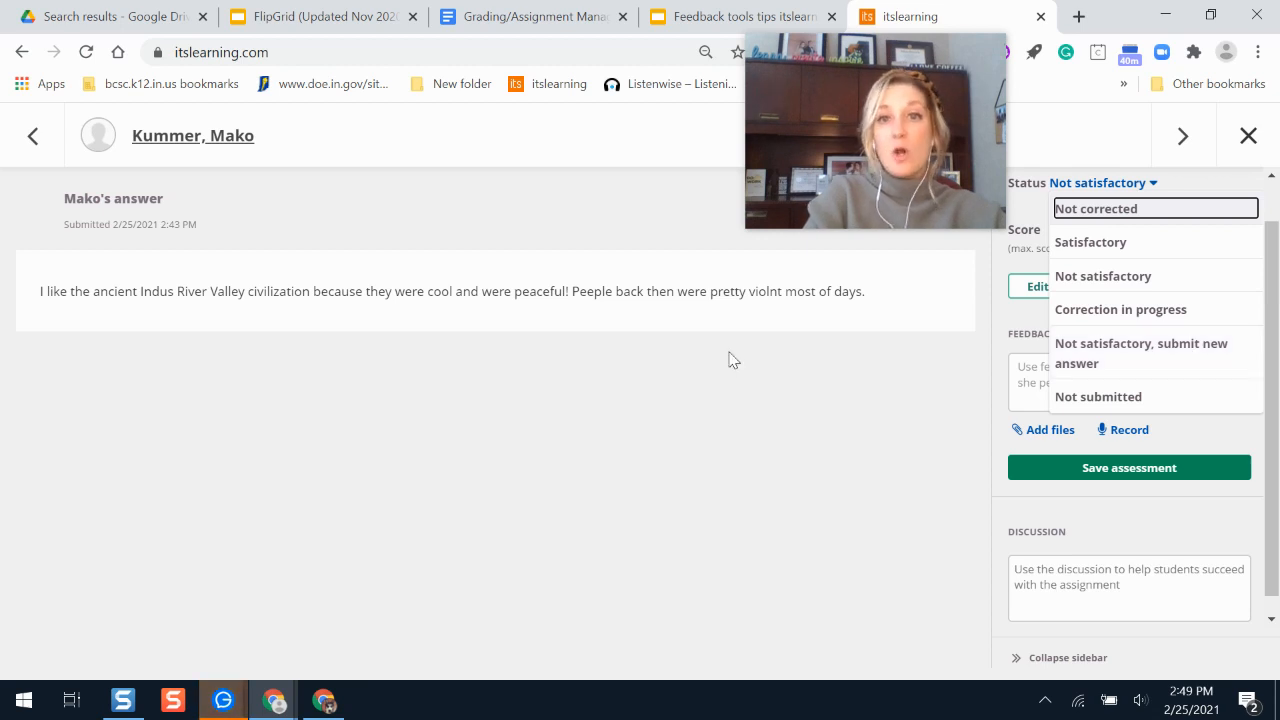
pyautogui.click(810, 470)
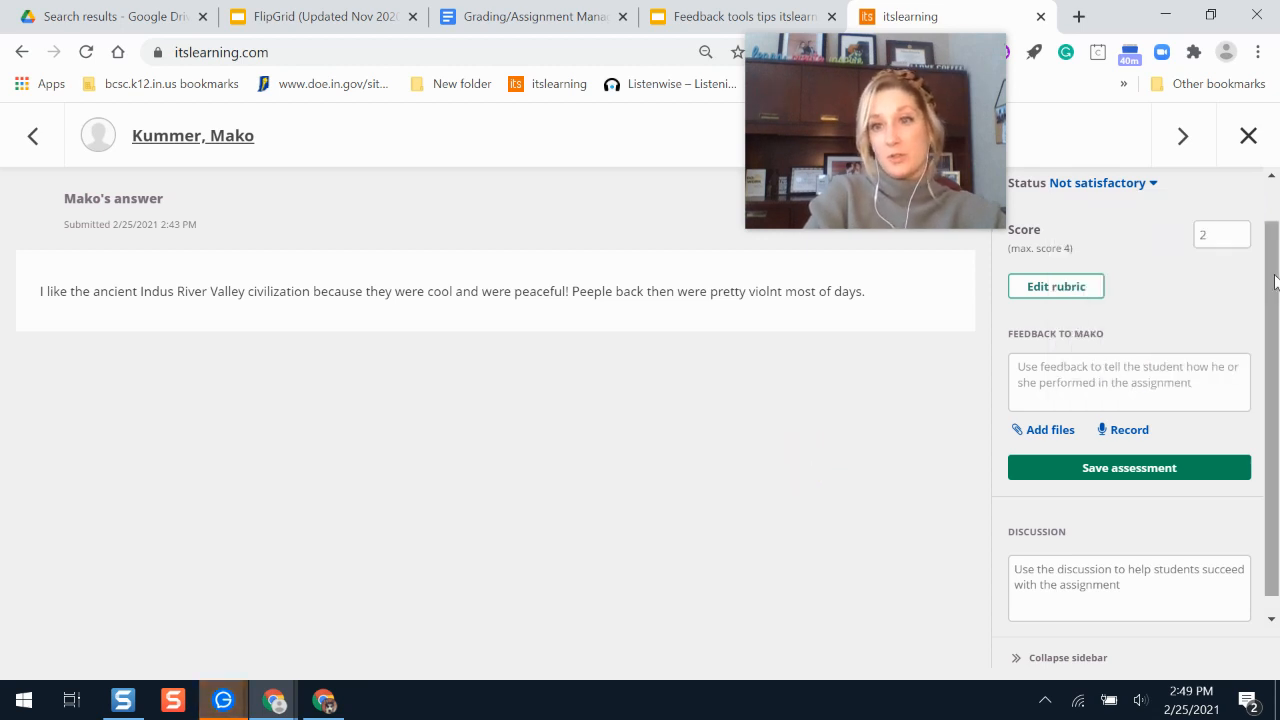
pyautogui.scroll(-1, 1274, 282)
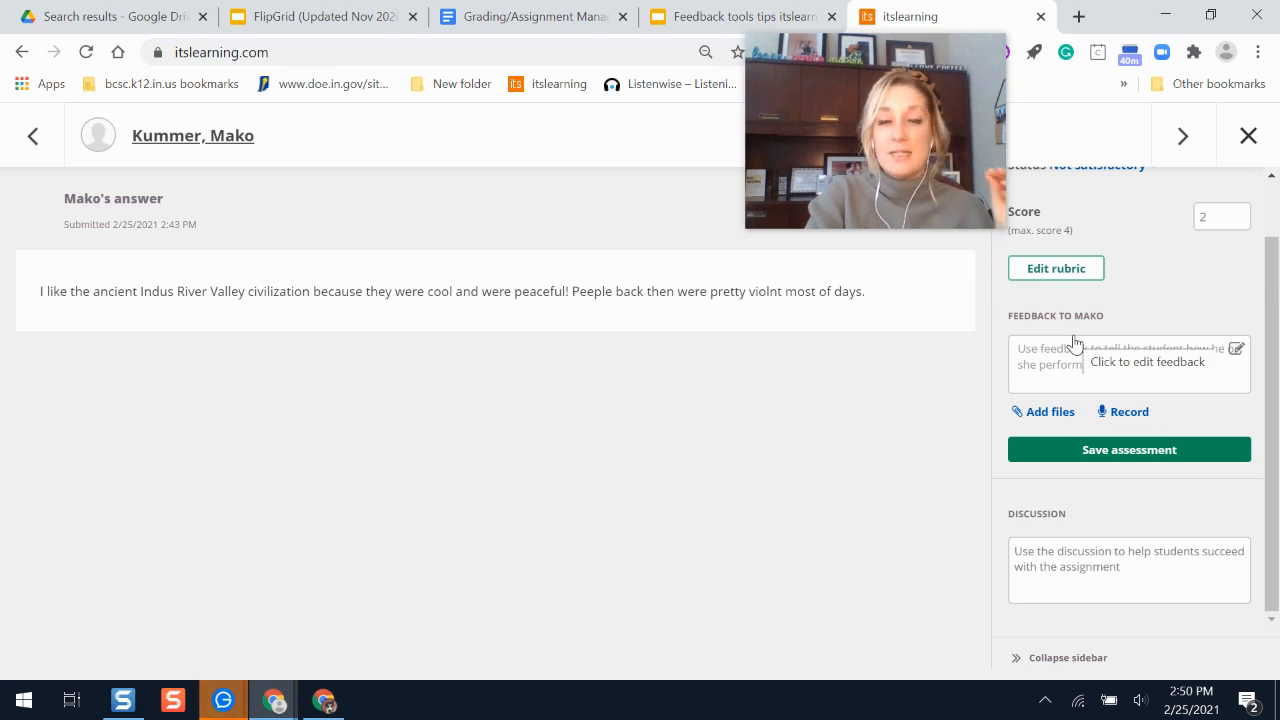
pyautogui.click(1100, 456)
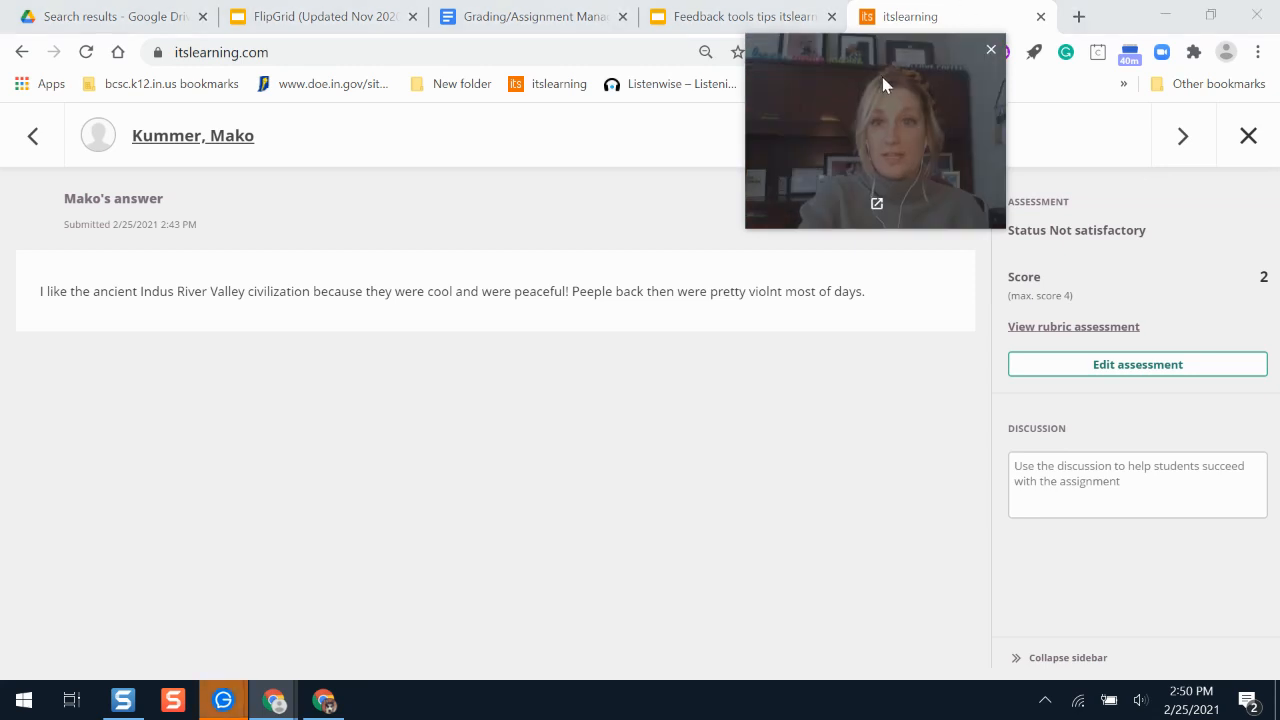
pyautogui.moveTo(882, 77); pyautogui.dragTo(1135, 157)
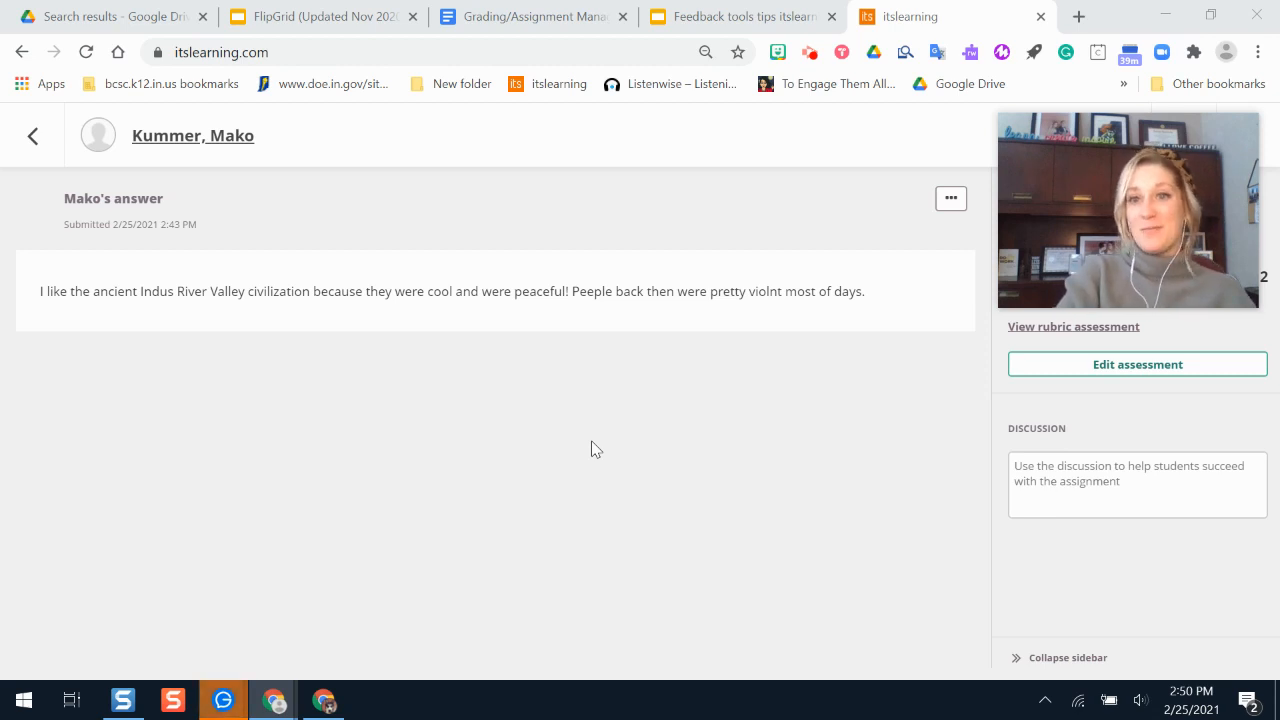
pyautogui.click(813, 59)
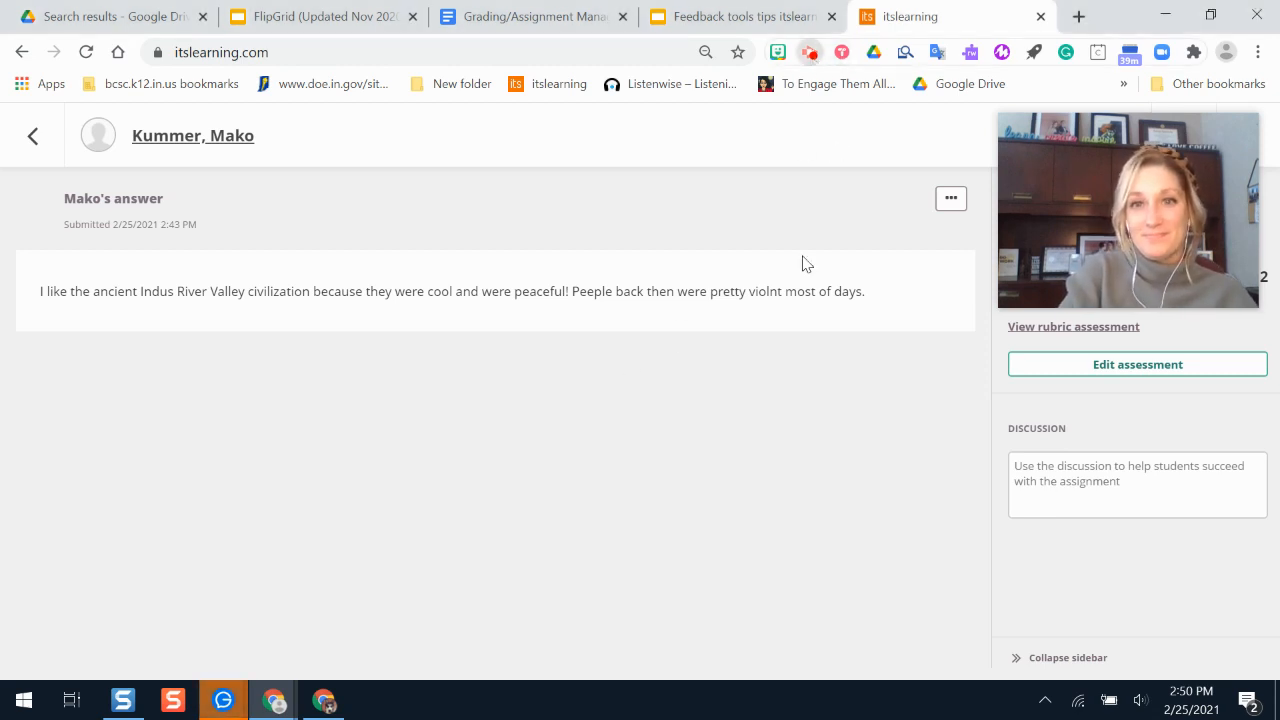